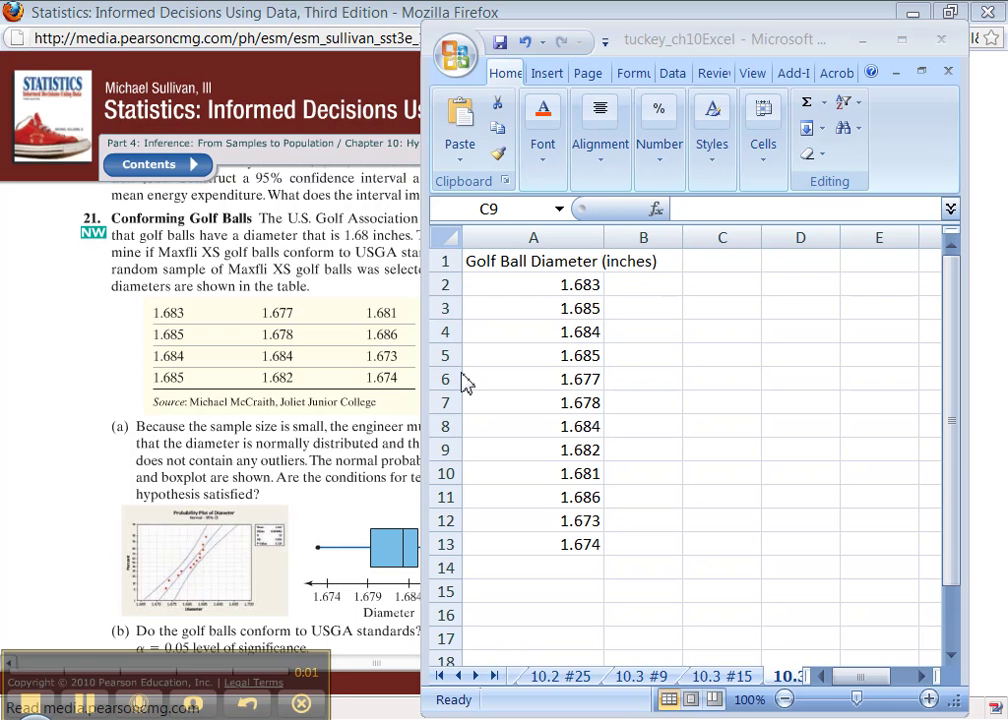
# Step: Reposition the Excel window and show the 10.3 #9 sheet's one-sample t-test template
pyautogui.moveTo(702, 40); pyautogui.dragTo(725, 42)
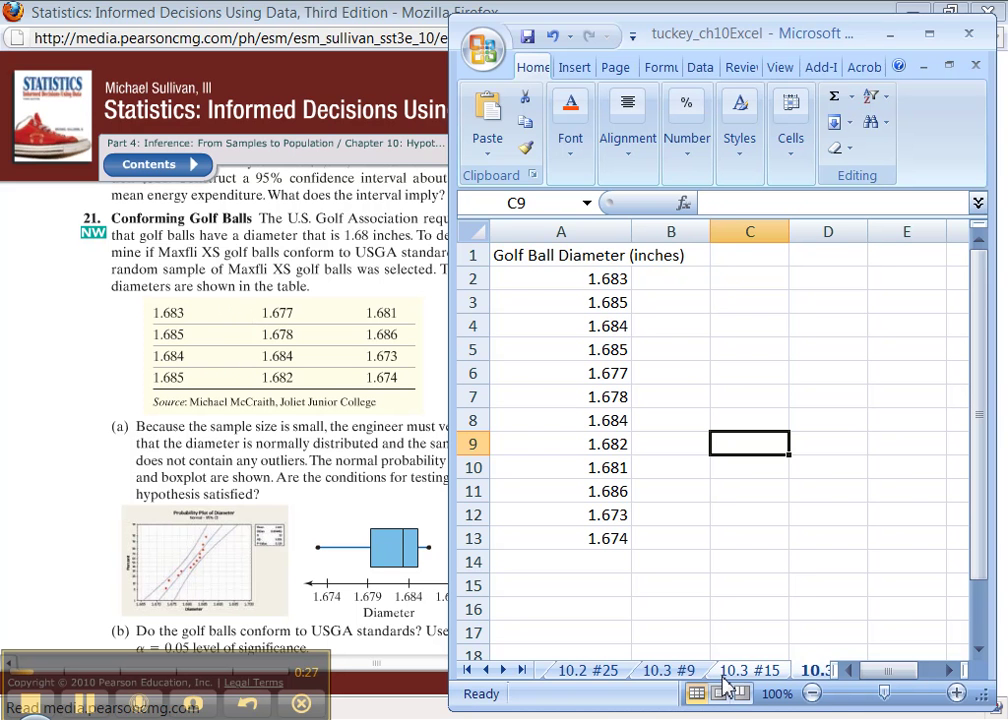
pyautogui.click(689, 681)
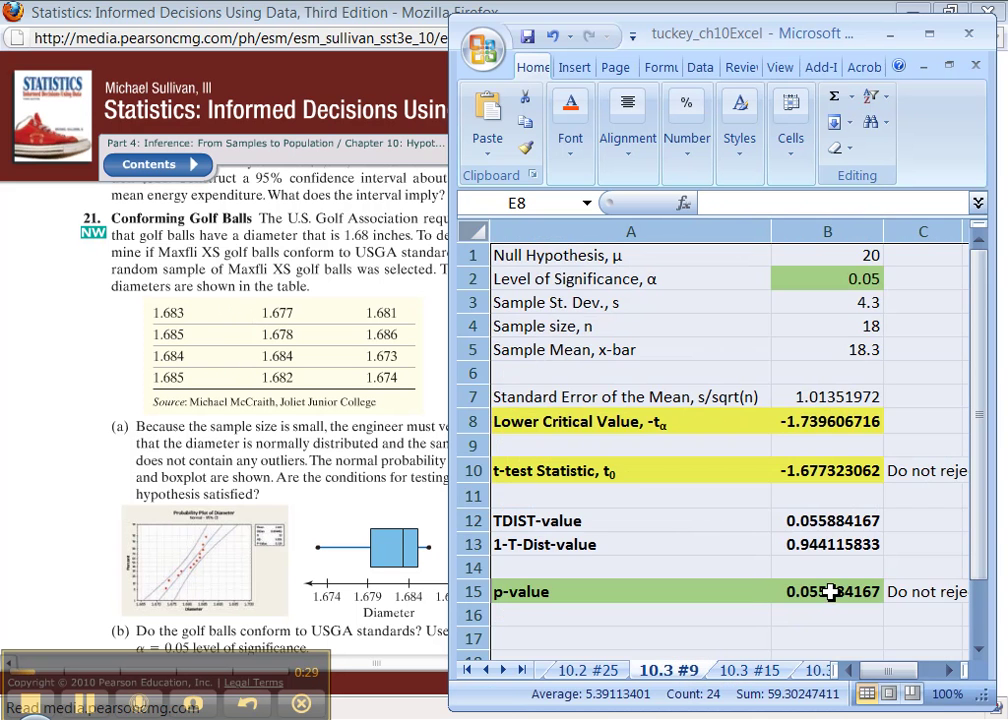
# Step: Copy the t-test block A1:B15 from 10.3 #9 into C1 of sheet 10.3 #21 and autofit column C
pyautogui.moveTo(837, 590); pyautogui.dragTo(579, 216)
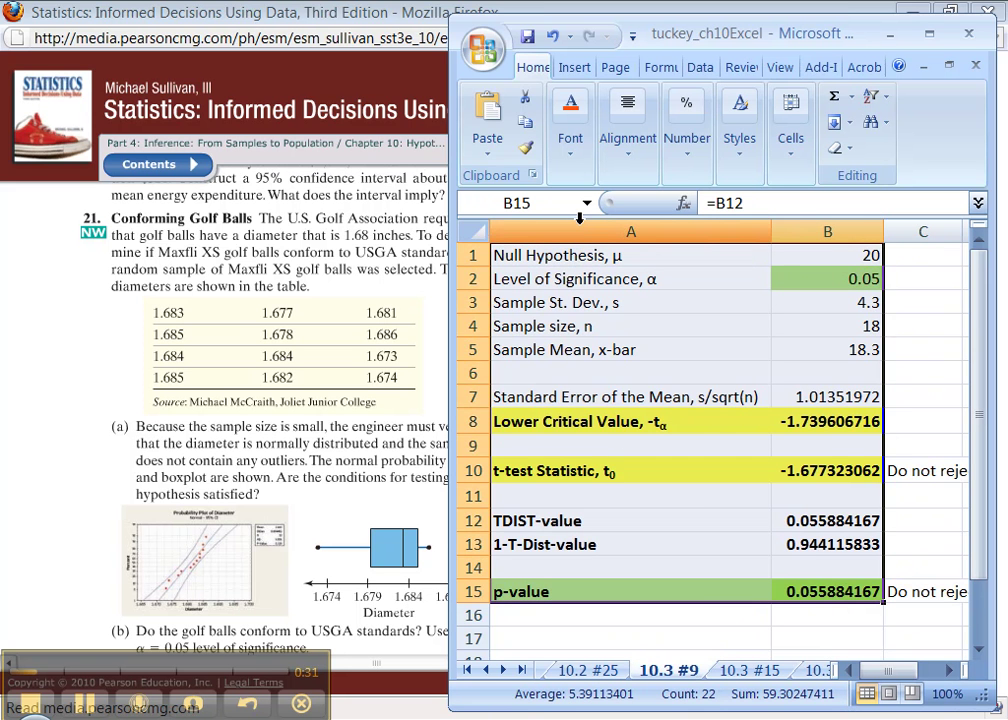
pyautogui.hotkey('ctrl', 'c')
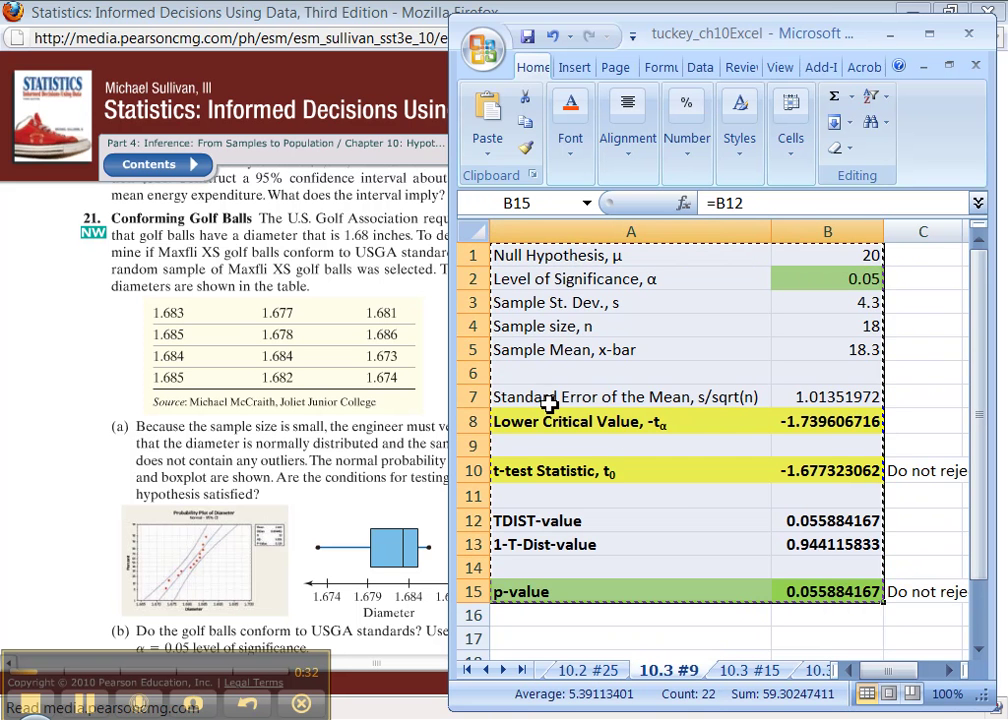
pyautogui.click(812, 671)
pyautogui.click(755, 277)
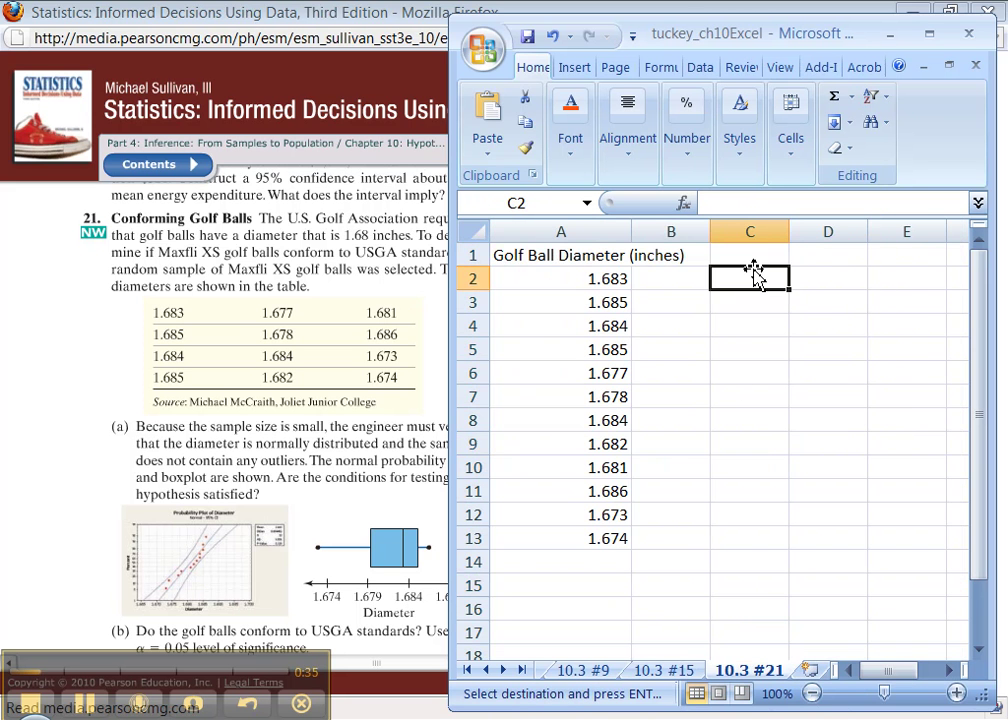
pyautogui.click(751, 255)
pyautogui.hotkey('ctrl', 'v')
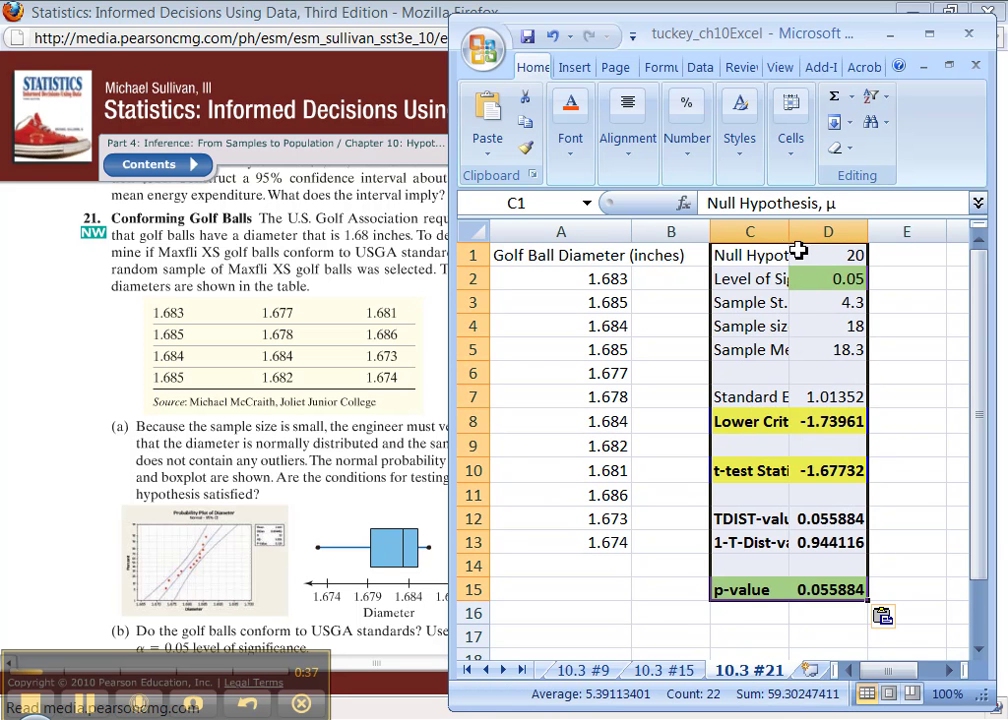
pyautogui.doubleClick(789, 231)
# Step: Narrow the empty column B, resize the Excel window, and bring the e-book page forward
pyautogui.click(702, 232)
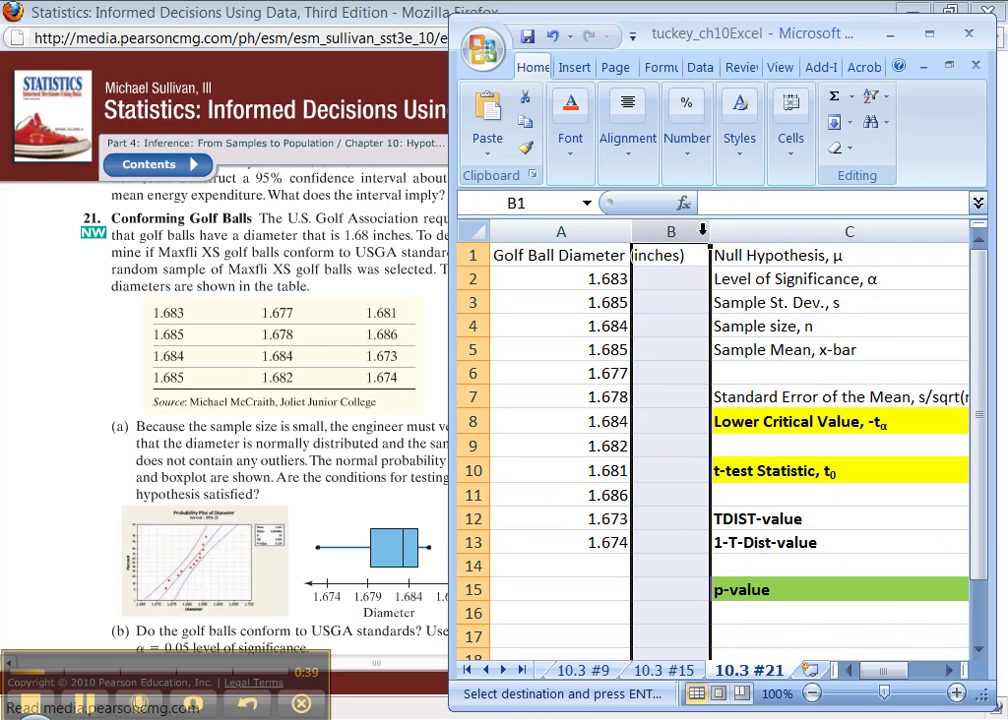
pyautogui.rightClick(706, 234)
pyautogui.click(752, 387)
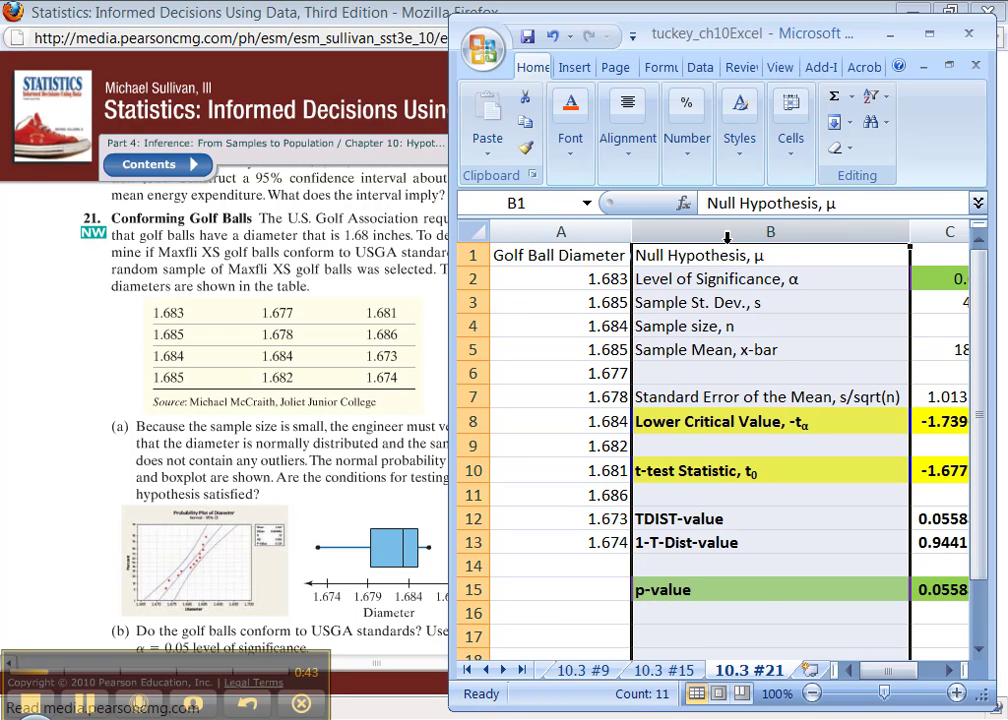
pyautogui.hotkey('ctrl', 'z')
pyautogui.moveTo(702, 232); pyautogui.dragTo(670, 232)
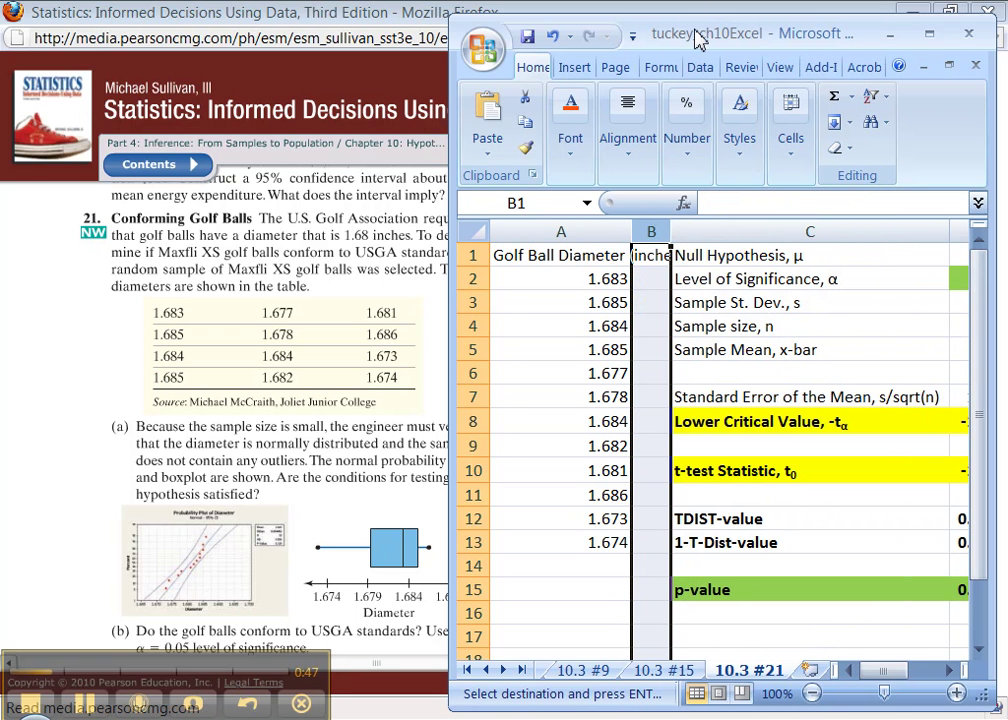
pyautogui.moveTo(699, 38); pyautogui.dragTo(619, 24)
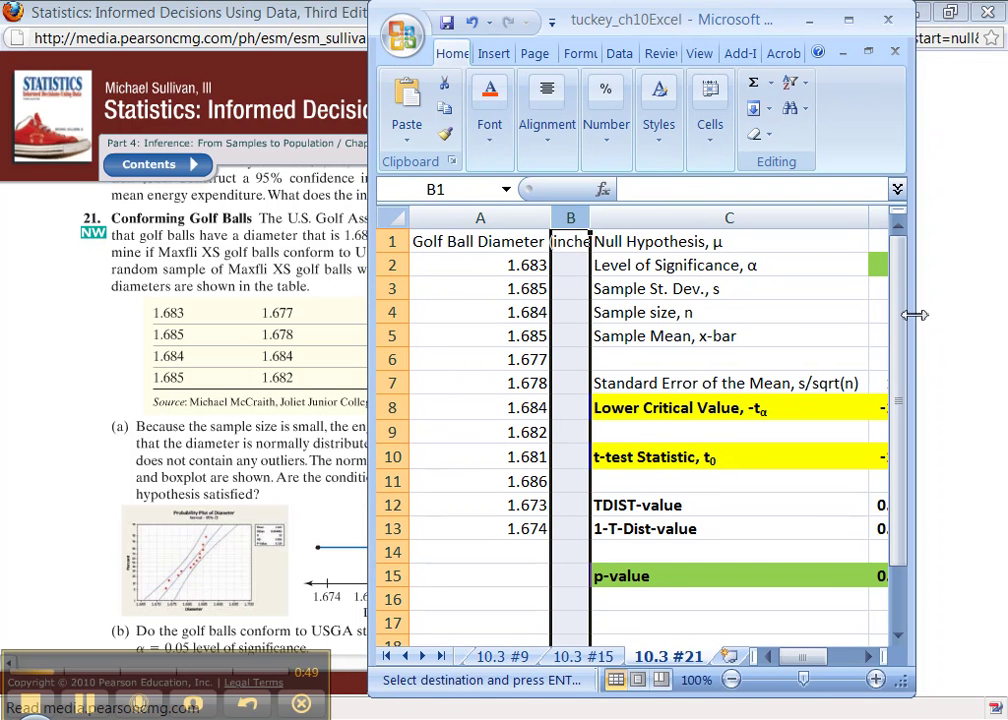
pyautogui.moveTo(915, 314); pyautogui.dragTo(1004, 314)
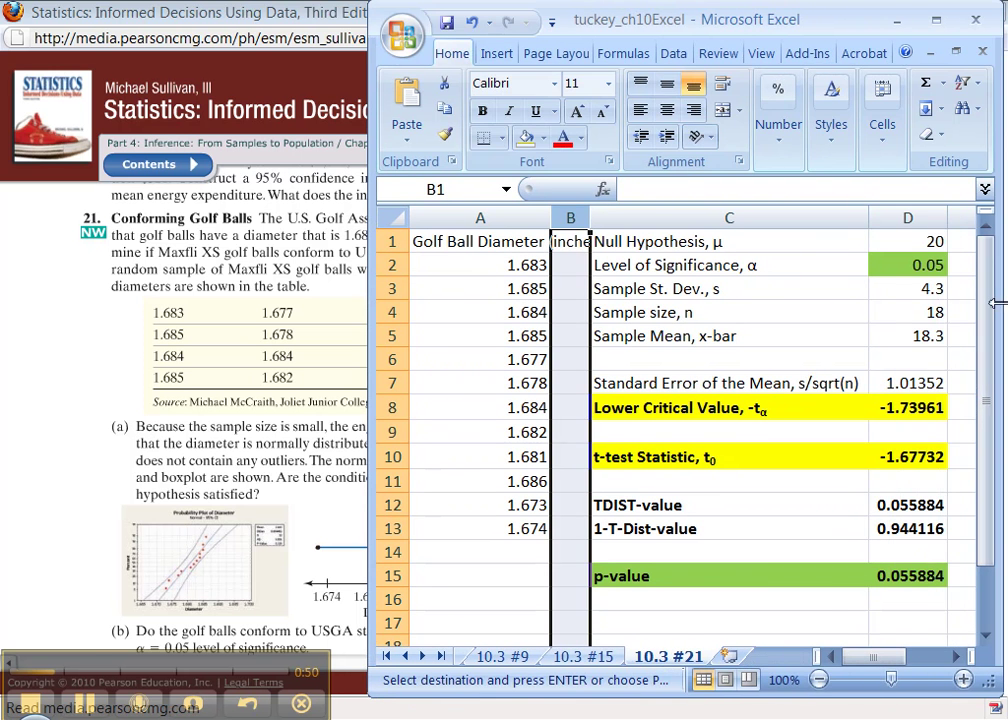
pyautogui.click(335, 365)
# Step: Scroll to the golf ball problem 21 data in the e-book, then return to Excel
pyautogui.scroll(-2, 335, 365)
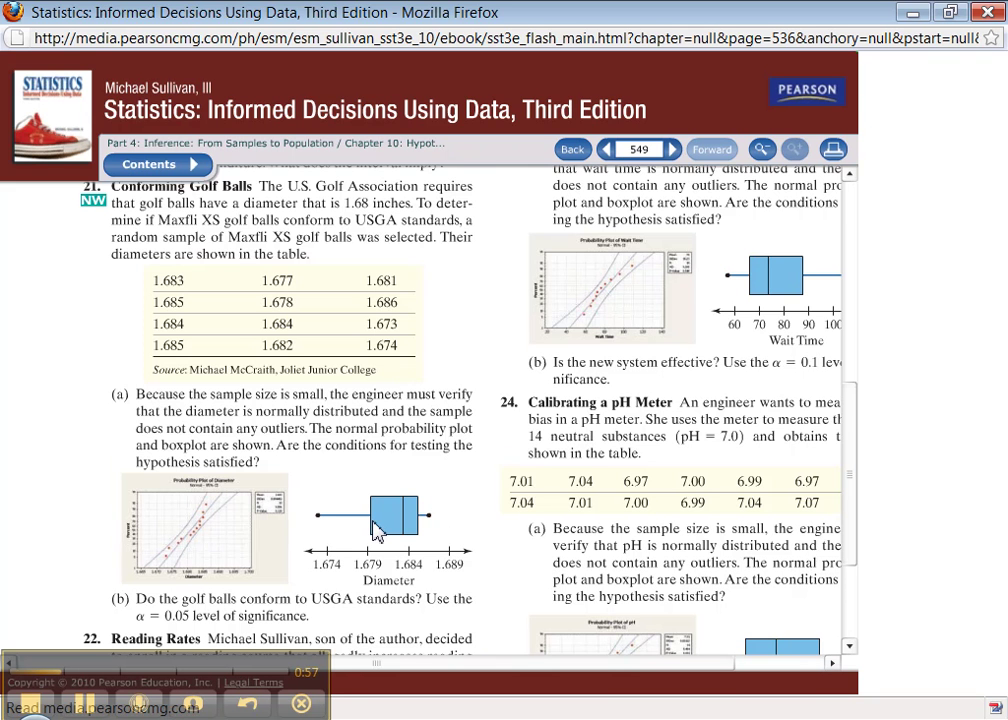
pyautogui.scroll(-2, 376, 530)
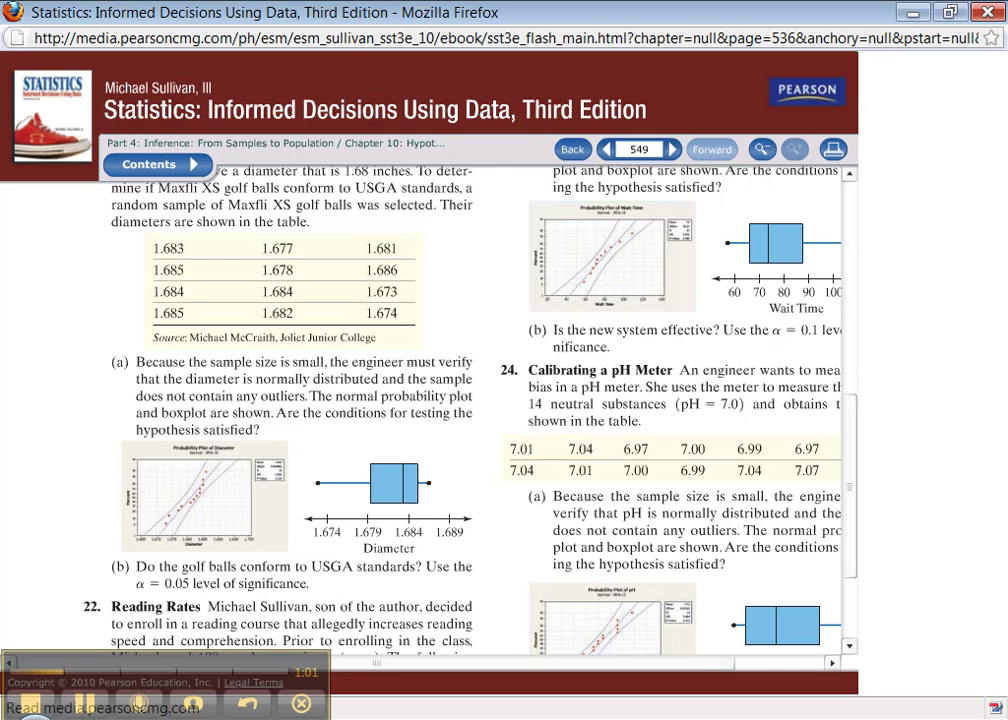
pyautogui.hotkey('alt', 'Tab')
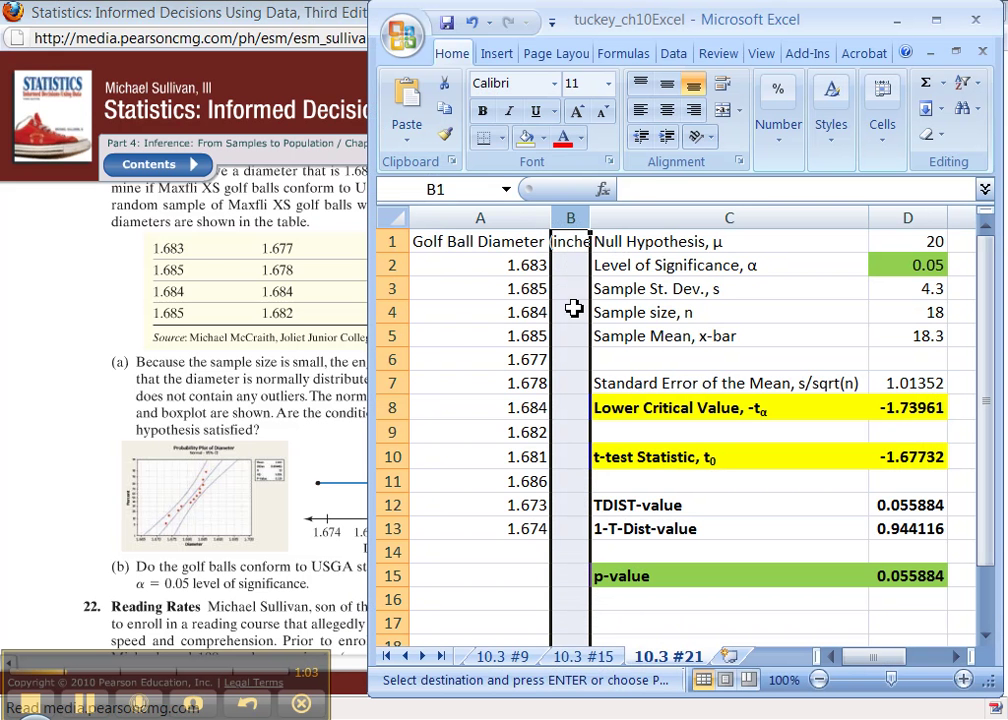
# Step: Set the null hypothesis value in D1 to 1.68
pyautogui.moveTo(477, 268); pyautogui.dragTo(486, 526)
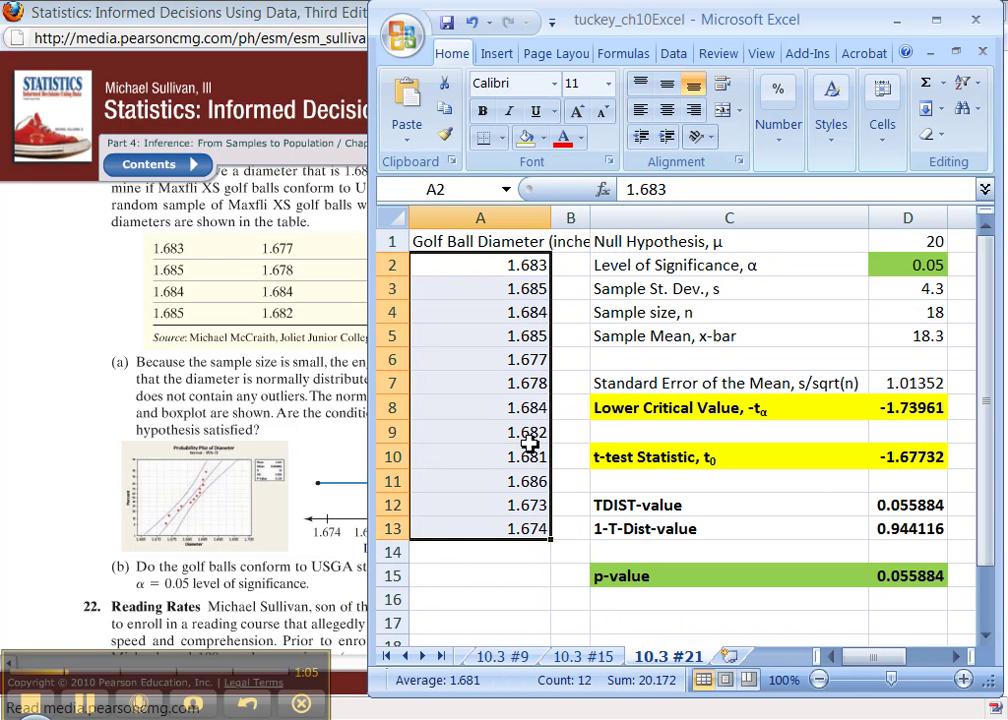
pyautogui.click(903, 241)
pyautogui.hotkey('ctrl', 'c')
pyautogui.write('1.68')
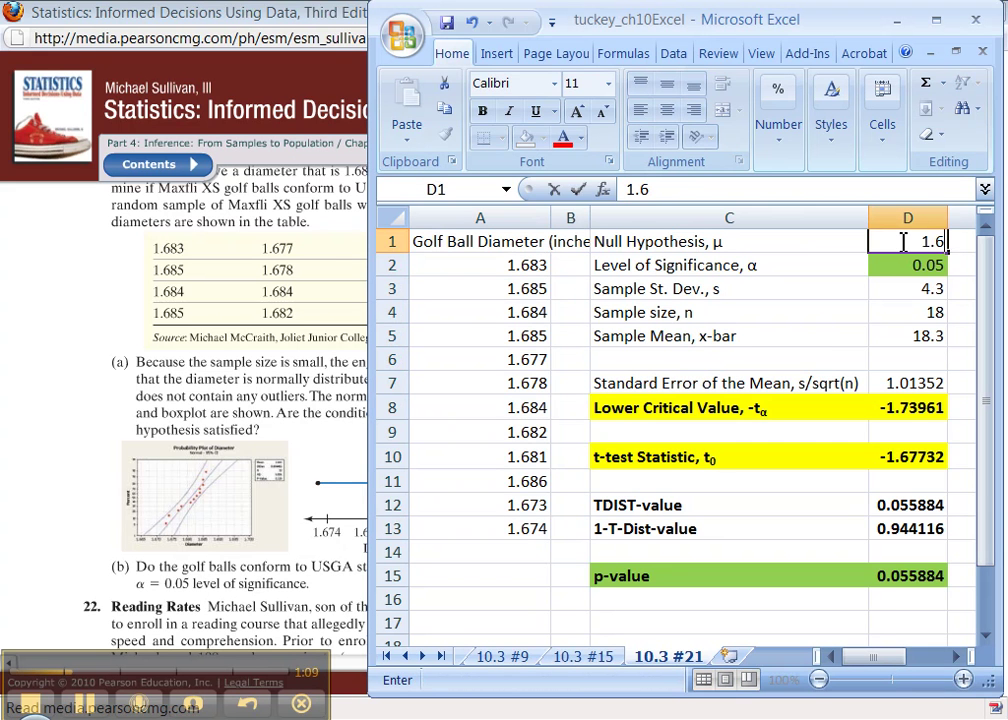
pyautogui.press('Return')
pyautogui.press('Return')
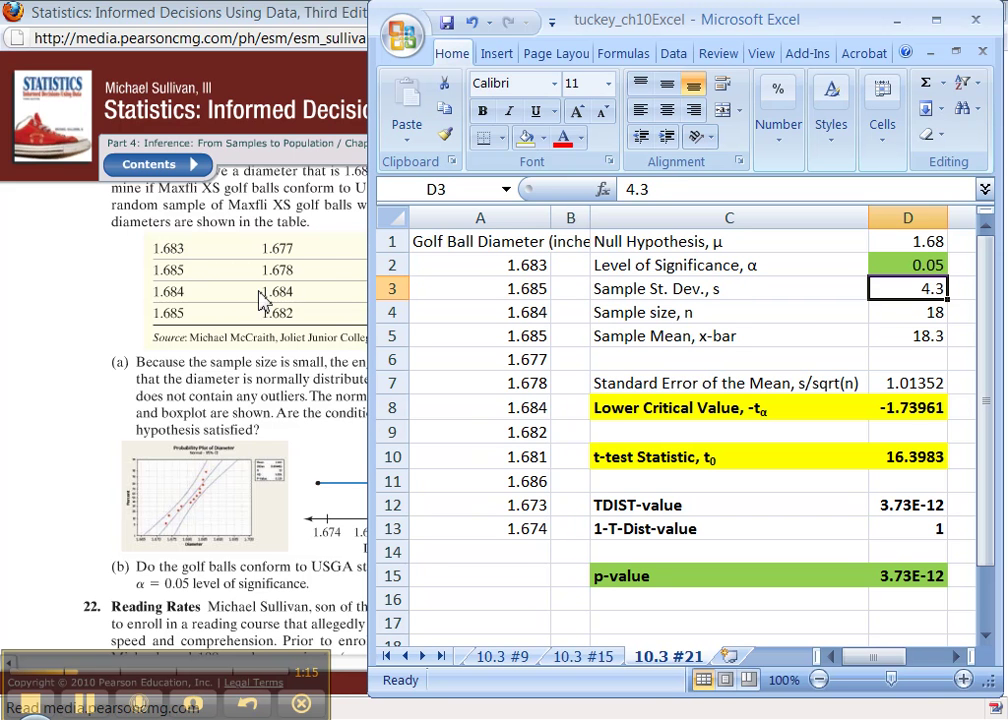
# Step: Enter =STDEV(A2:A13) in D3 and =COUNT(A2:A13) in D4, giving s 0.004452 and n 12
pyautogui.write('=st')
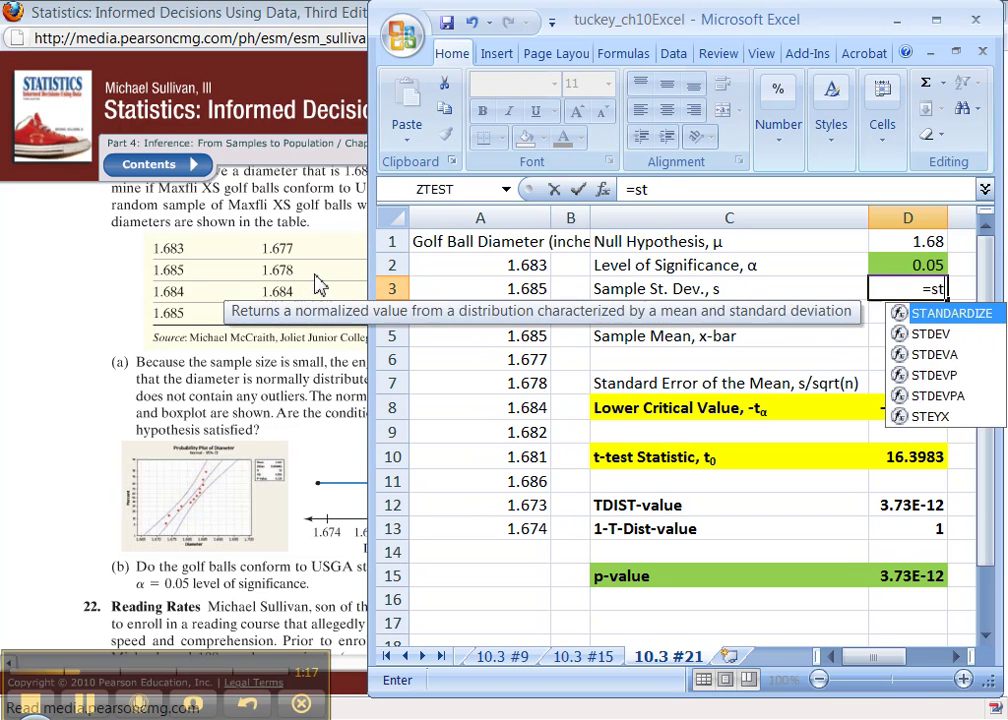
pyautogui.write('dev(')
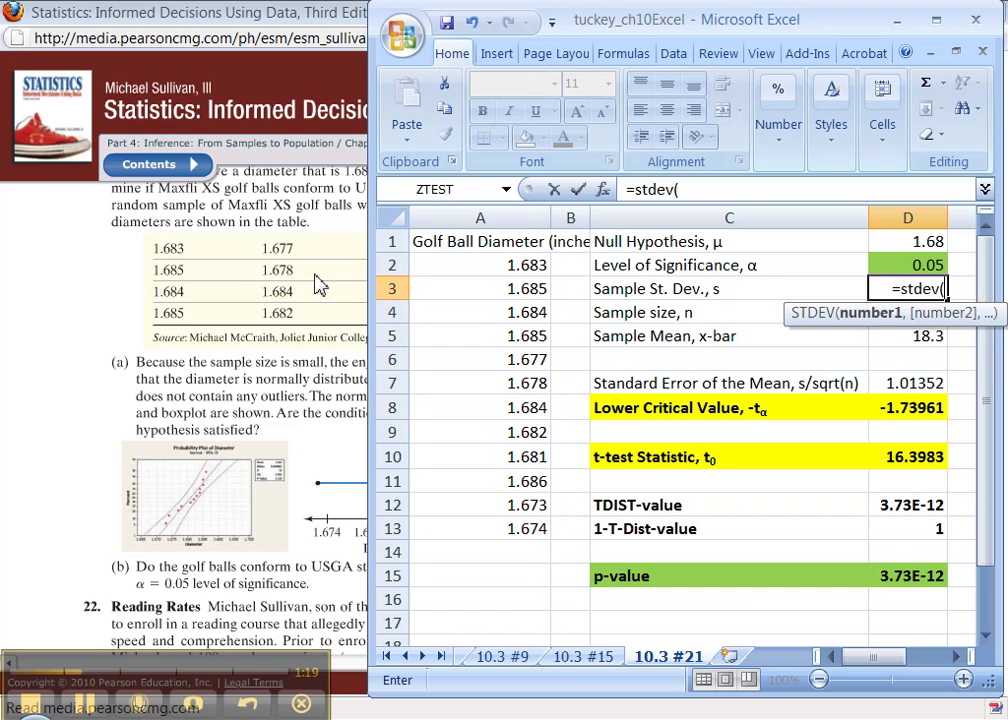
pyautogui.moveTo(460, 265); pyautogui.dragTo(448, 531)
pyautogui.press('Return')
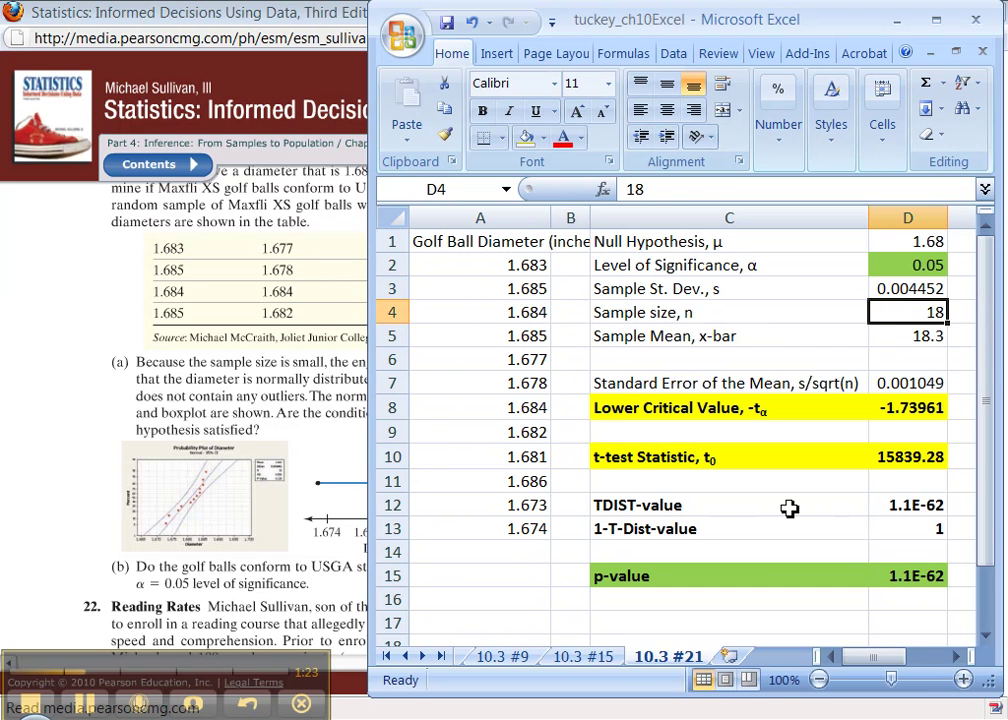
pyautogui.click(908, 288)
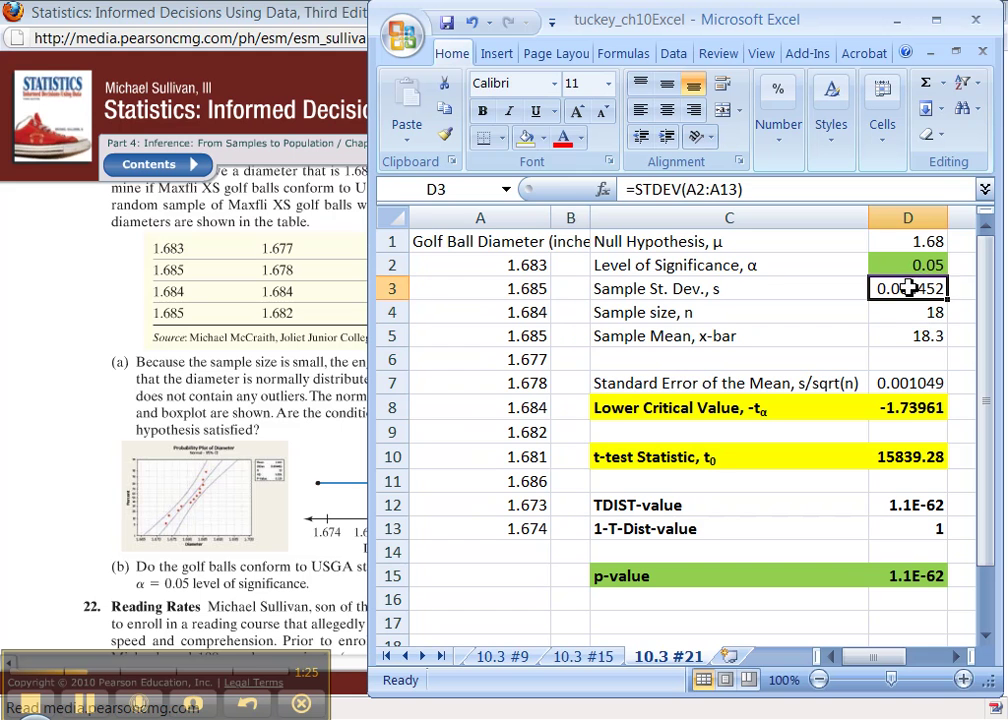
pyautogui.click(891, 316)
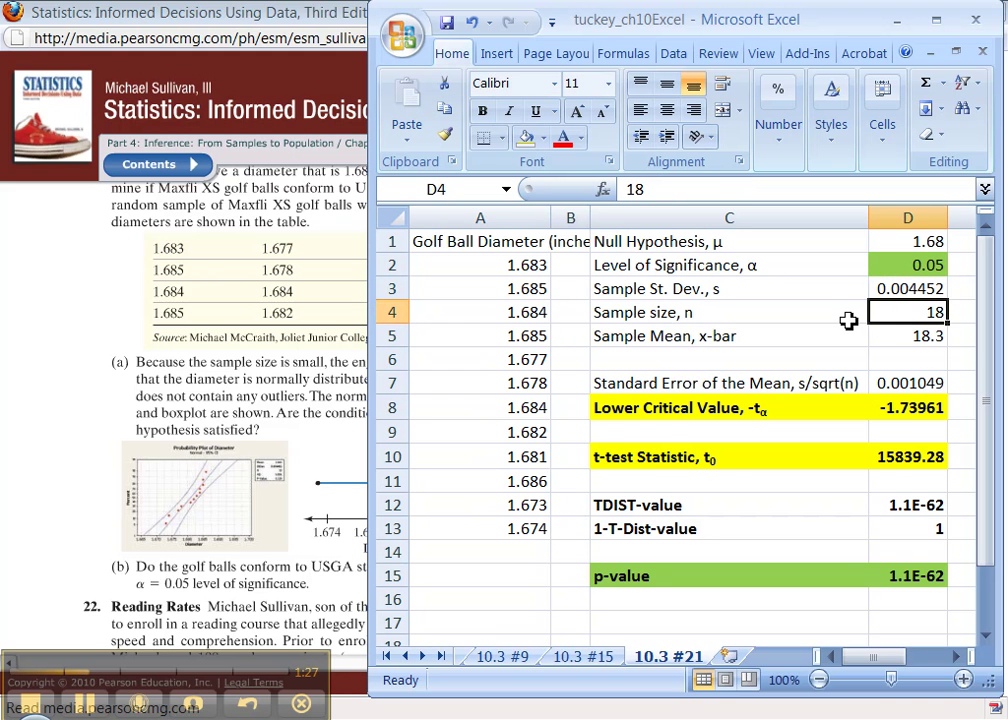
pyautogui.write('=COUNT')
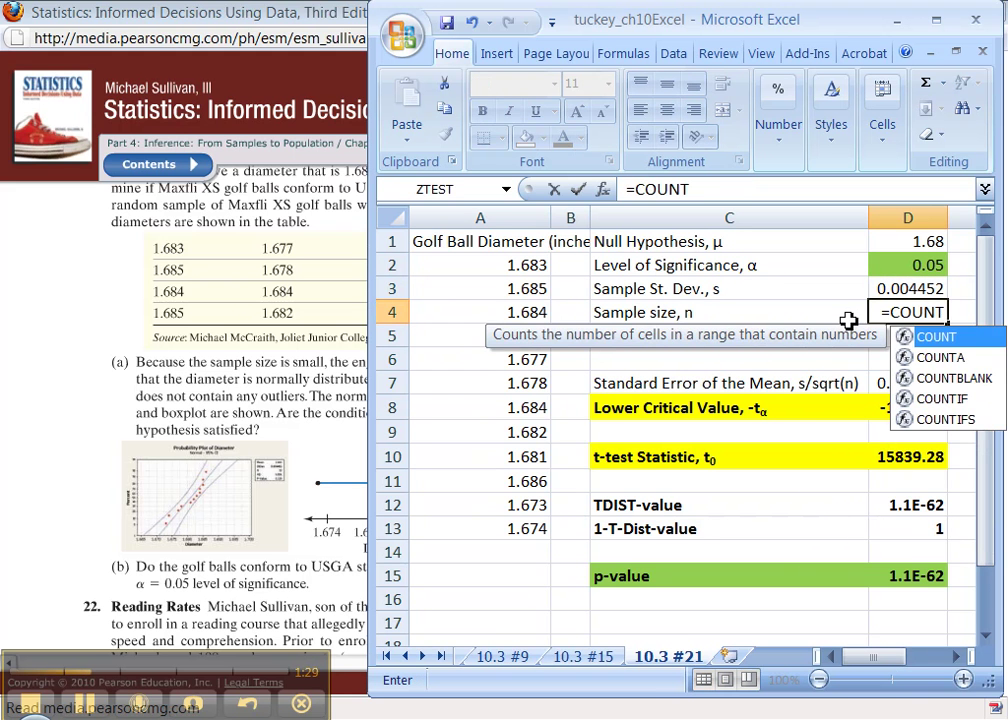
pyautogui.write('(')
pyautogui.moveTo(495, 266); pyautogui.dragTo(497, 531)
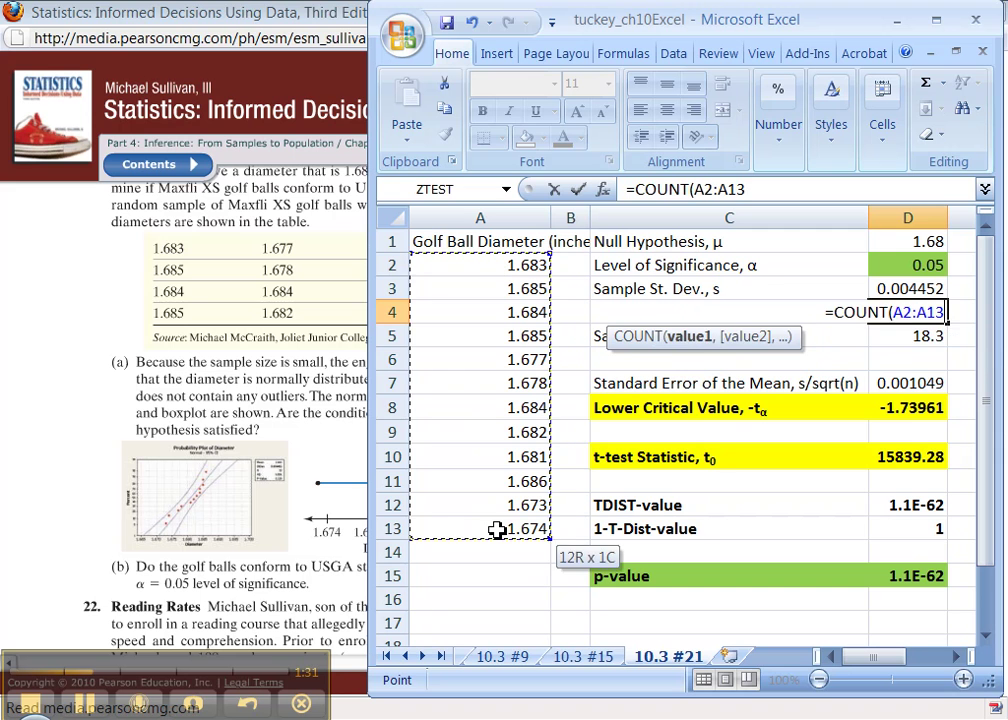
pyautogui.press('Return')
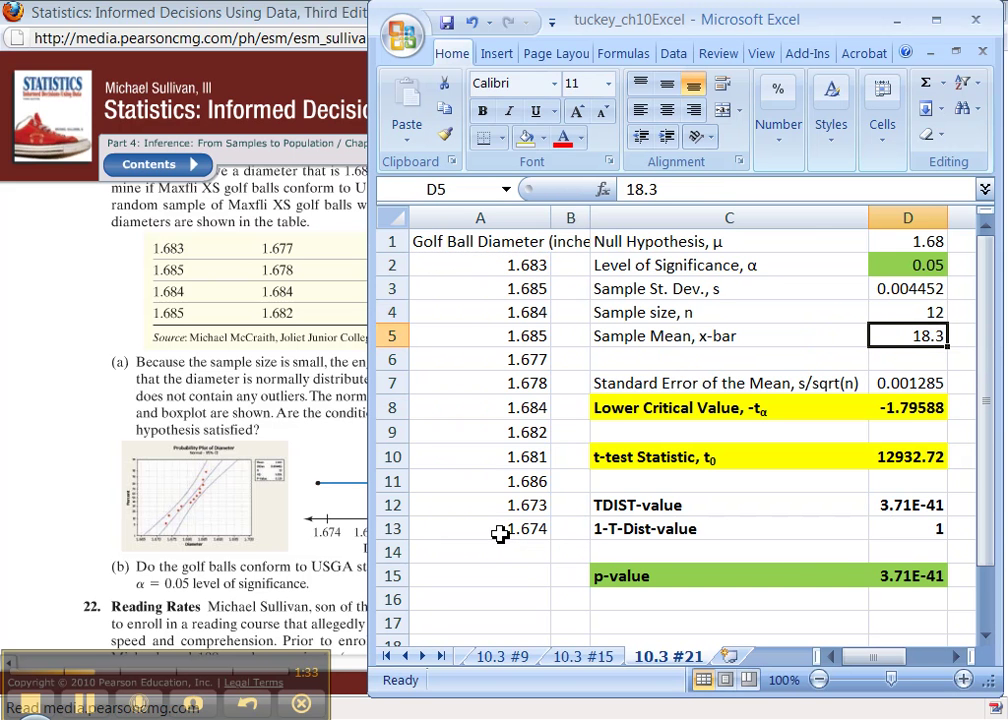
pyautogui.click(901, 312)
# Step: Enter the sample mean =AVERAGE(A2:A13) in D5, giving 1.681
pyautogui.moveTo(641, 188); pyautogui.dragTo(752, 189)
pyautogui.press('Return')
pyautogui.write('=average(')
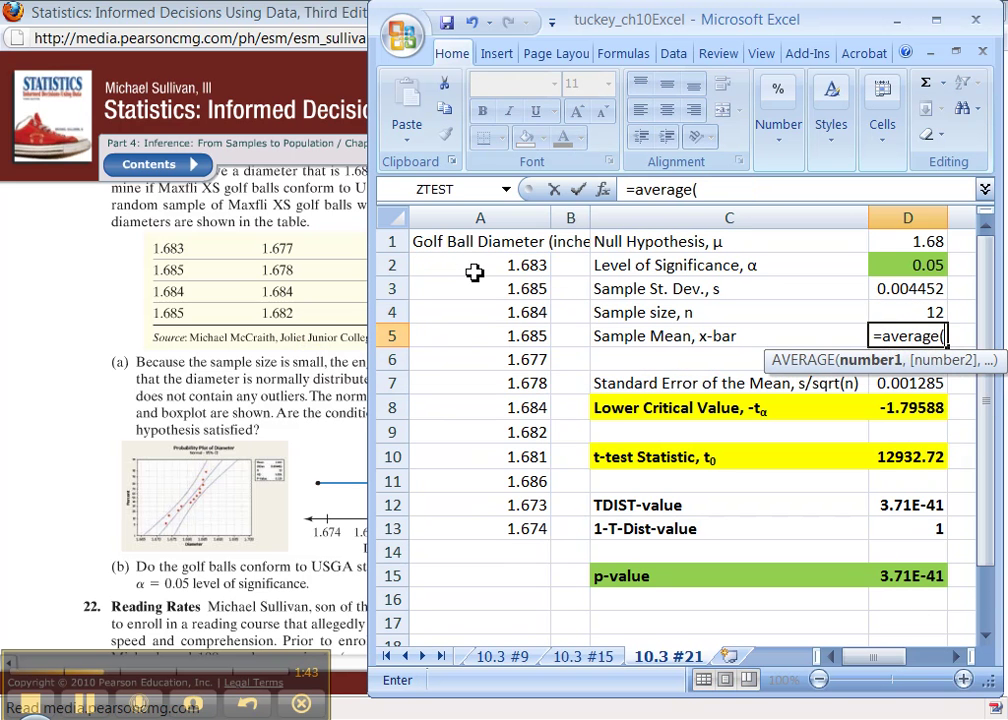
pyautogui.moveTo(475, 270); pyautogui.dragTo(471, 536)
pyautogui.press('Return')
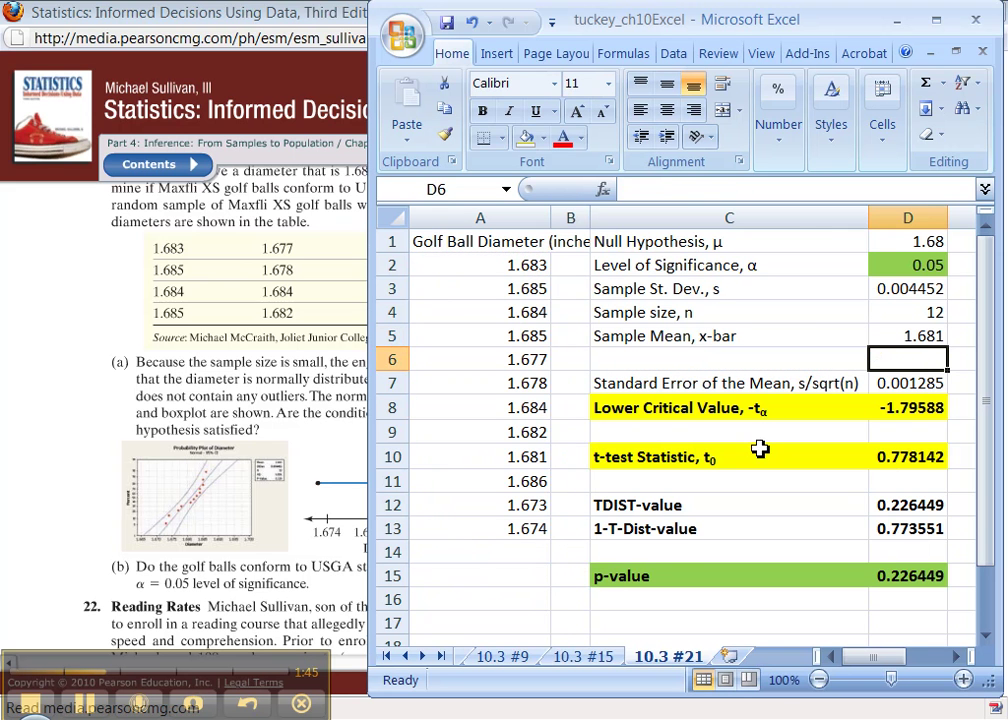
# Step: Widen column D, narrow column C, and recheck the standard error formula =D3/SQRT(D4) in D7
pyautogui.doubleClick(947, 217)
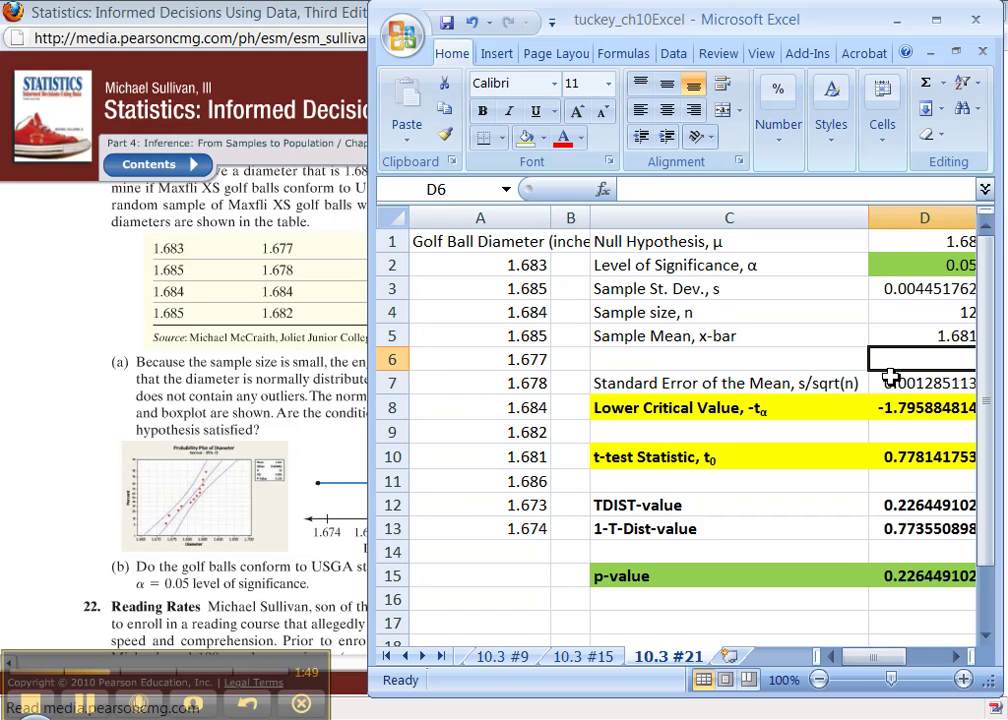
pyautogui.click(834, 221)
pyautogui.moveTo(867, 218); pyautogui.dragTo(843, 220)
pyautogui.click(876, 388)
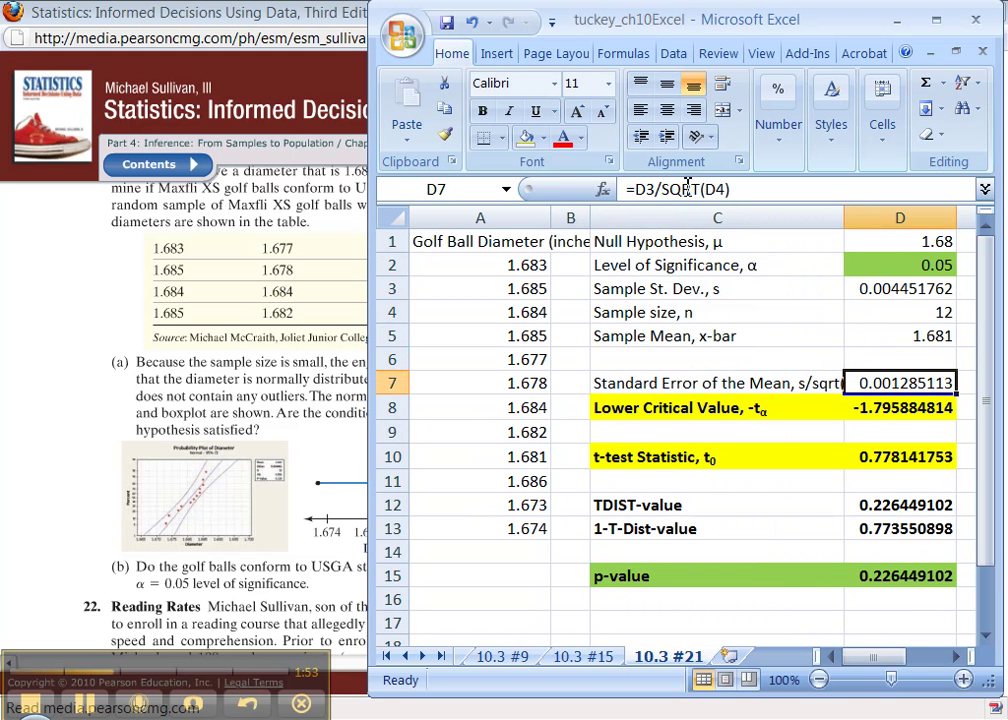
pyautogui.click(675, 191)
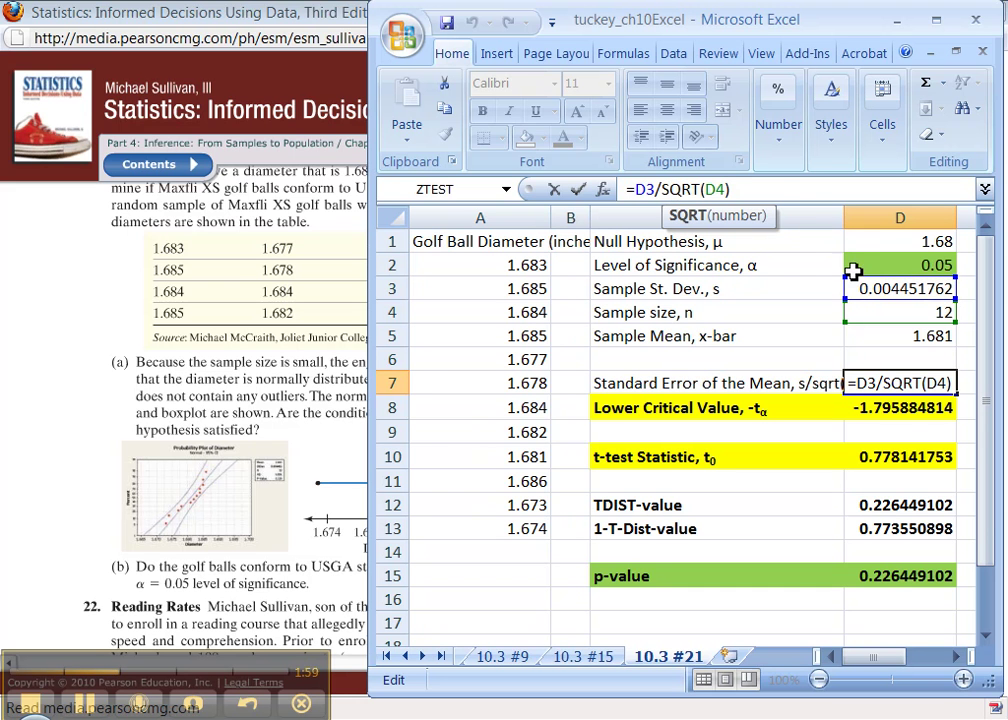
pyautogui.press('Return')
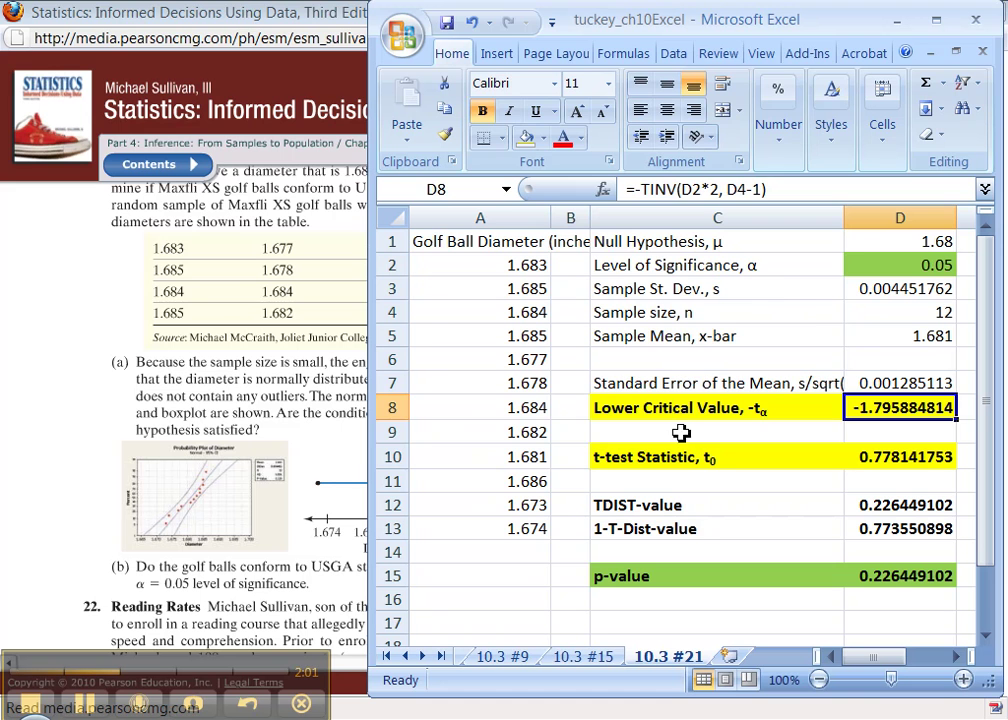
pyautogui.click(819, 428)
# Step: Insert a blank cell at C9, shifting the cells below down
pyautogui.rightClick(860, 432)
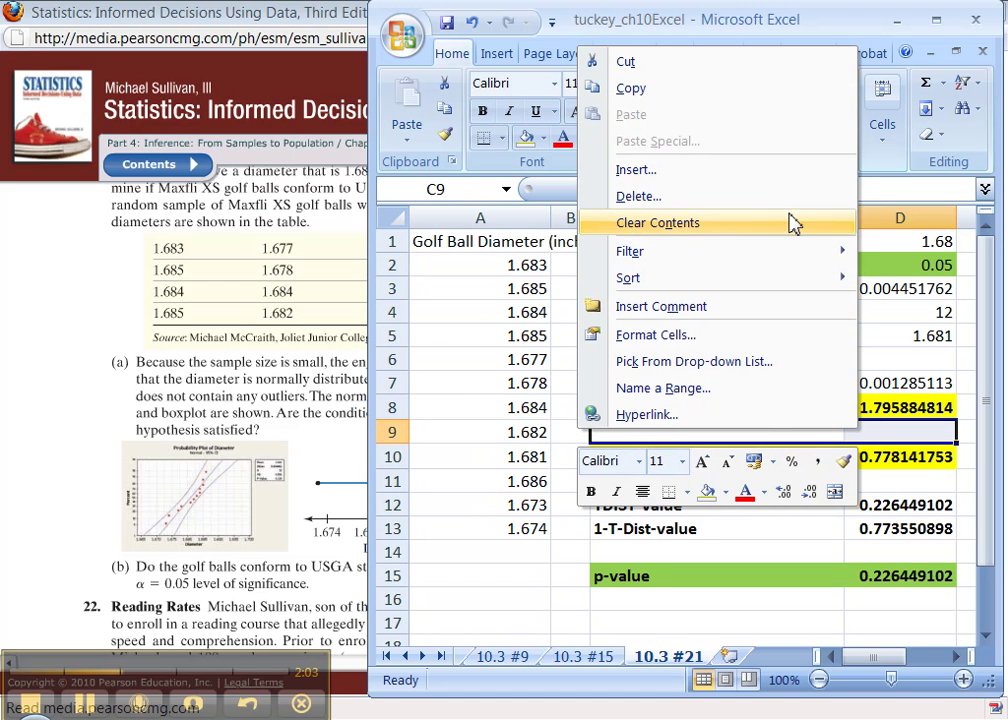
pyautogui.click(780, 175)
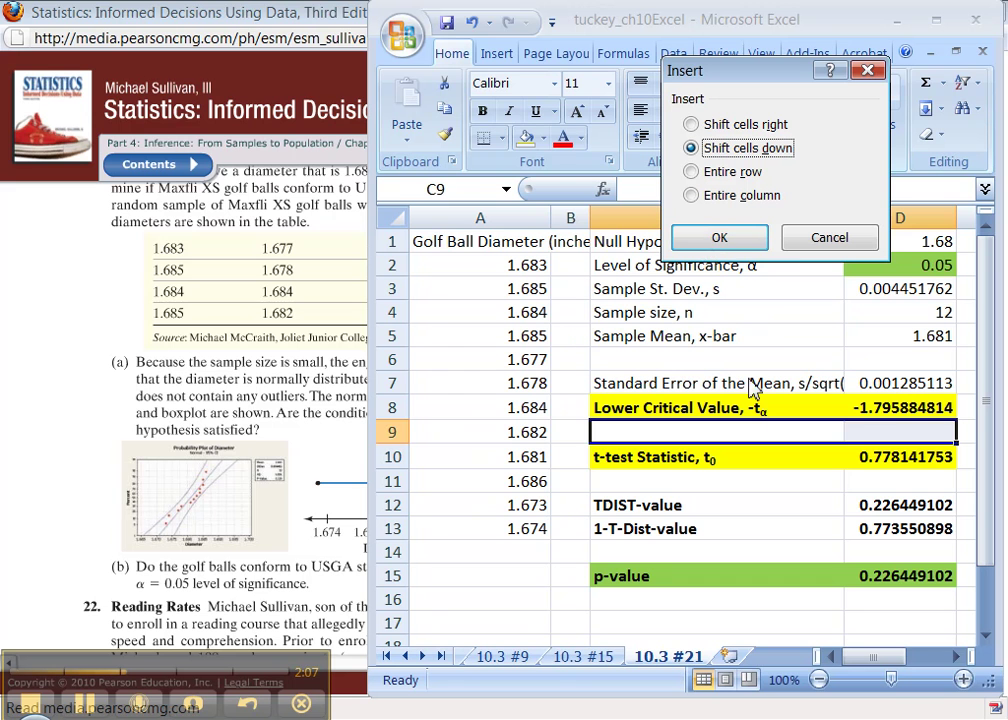
pyautogui.click(722, 245)
pyautogui.click(724, 240)
pyautogui.click(718, 431)
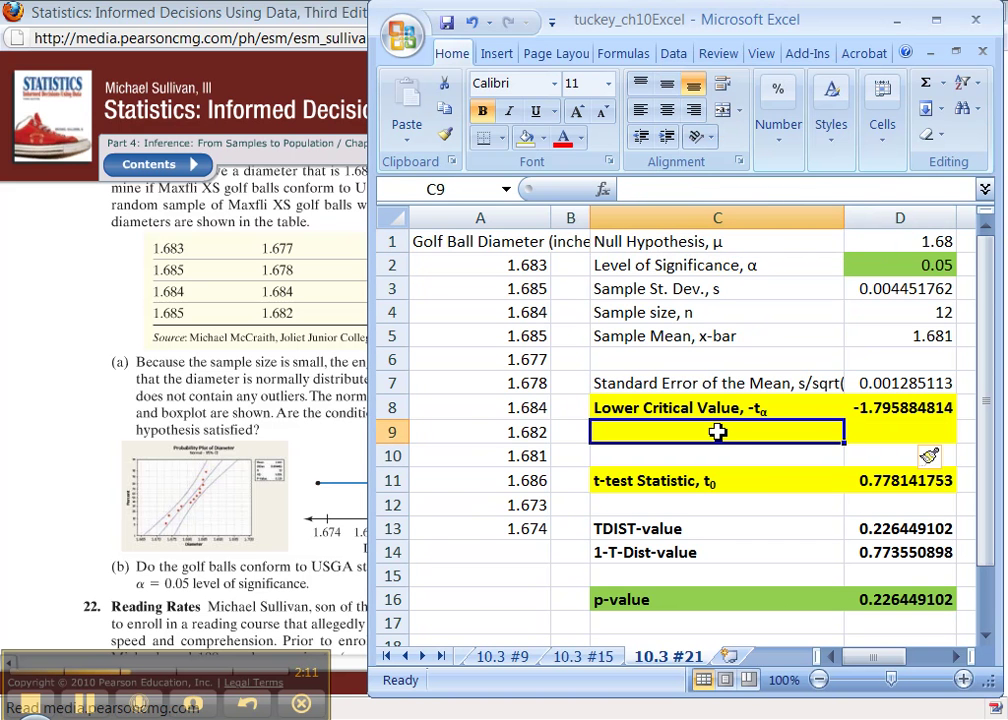
pyautogui.write('Upp')
pyautogui.press('BackSpace')
pyautogui.press('BackSpace')
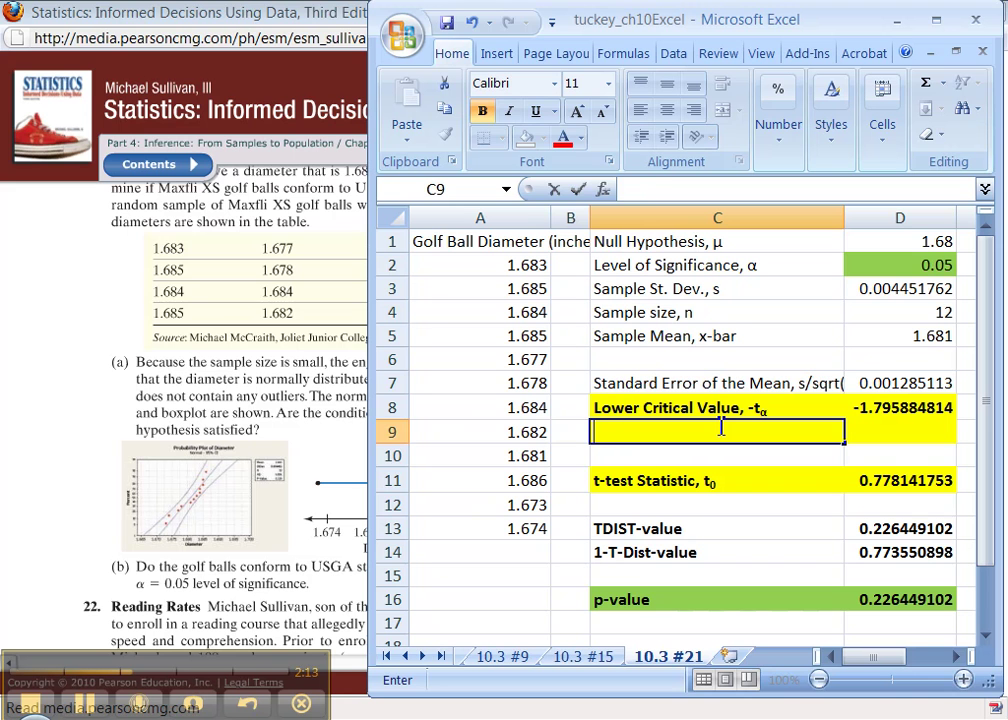
# Step: Fill the lower critical value row down into row 9 and relabel it 'Upper Critical Value, tα'
pyautogui.click(745, 408)
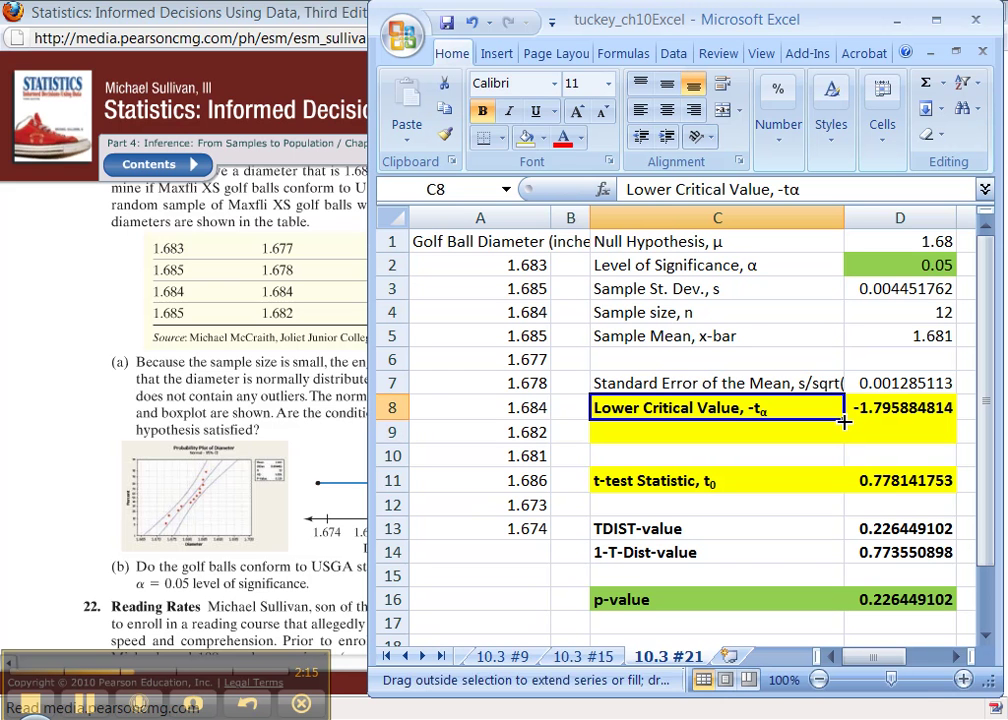
pyautogui.moveTo(844, 412); pyautogui.dragTo(837, 412)
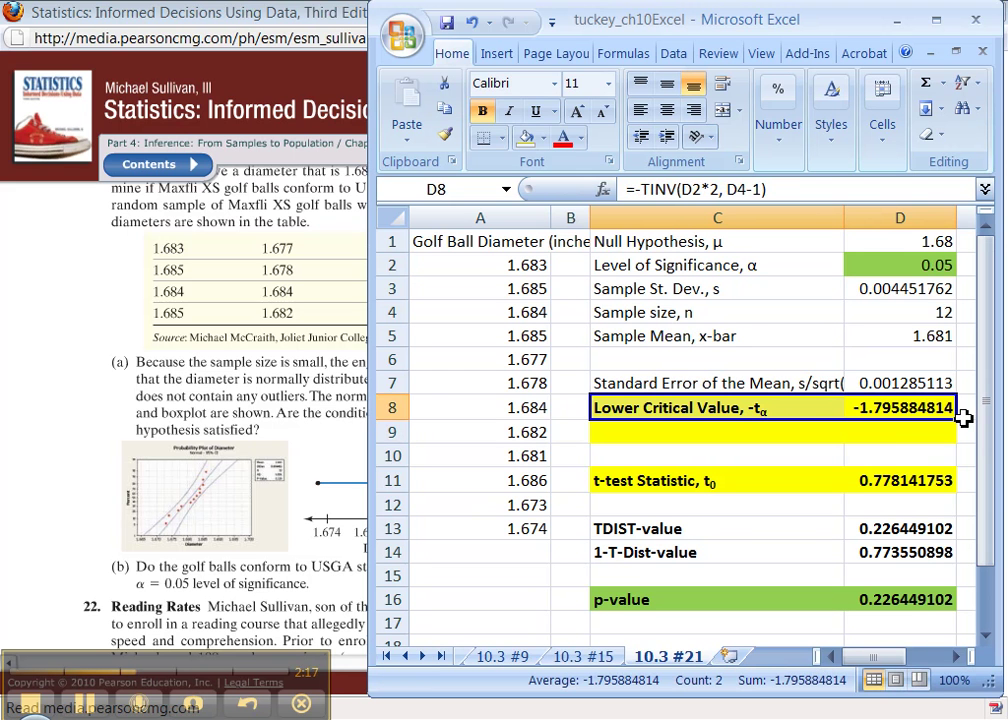
pyautogui.moveTo(961, 424); pyautogui.dragTo(960, 444)
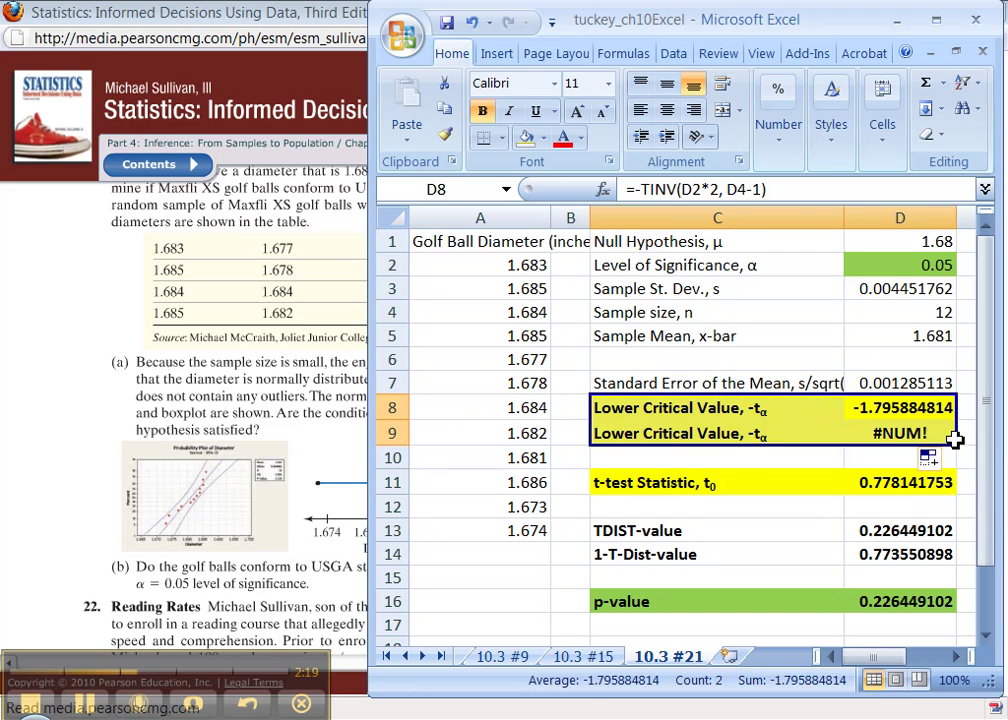
pyautogui.click(700, 433)
pyautogui.moveTo(666, 190); pyautogui.dragTo(579, 194)
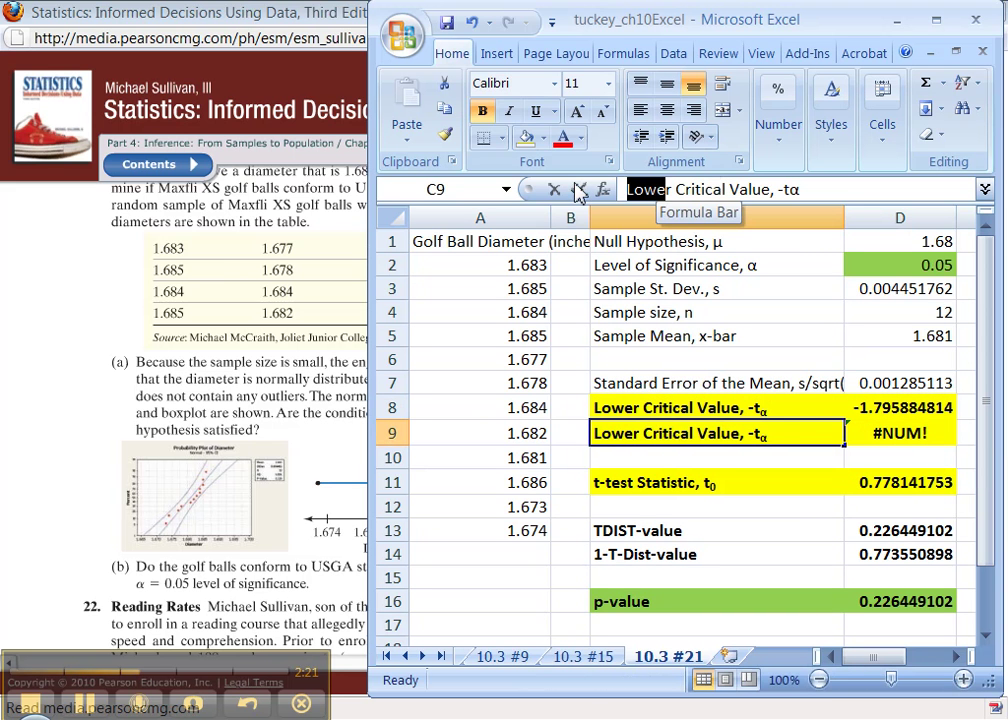
pyautogui.write('Uppe')
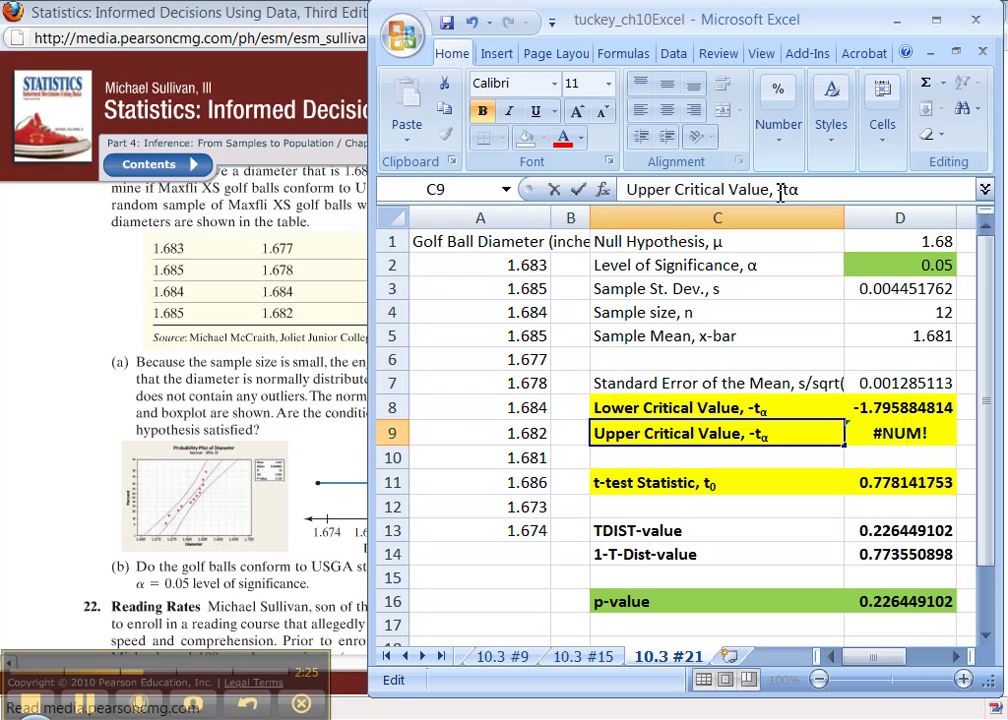
pyautogui.press('Return')
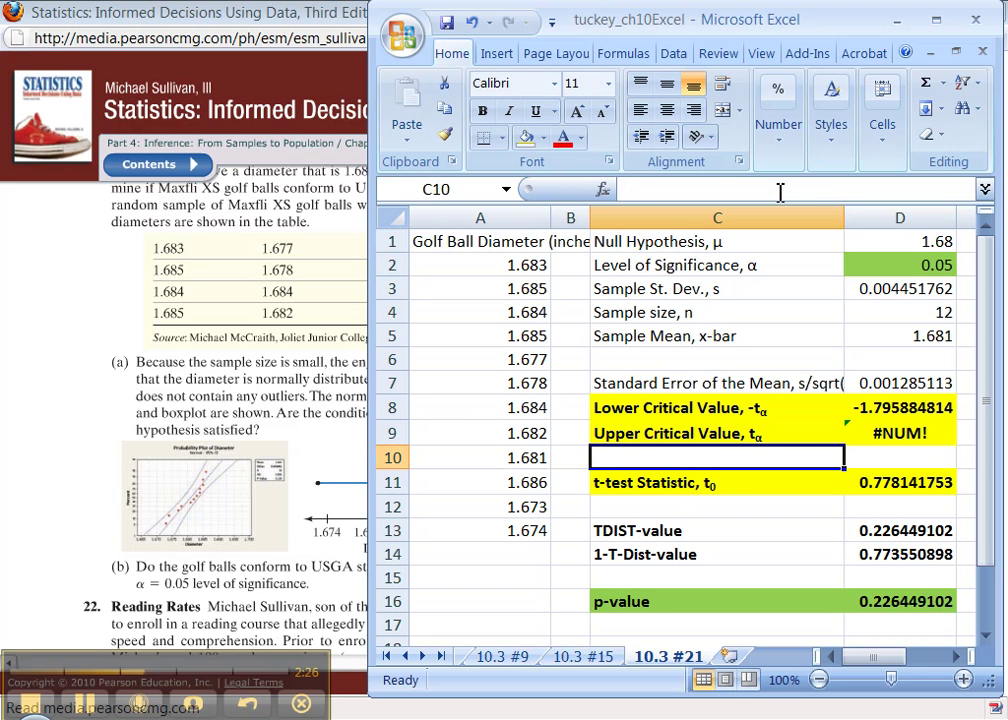
pyautogui.click(902, 432)
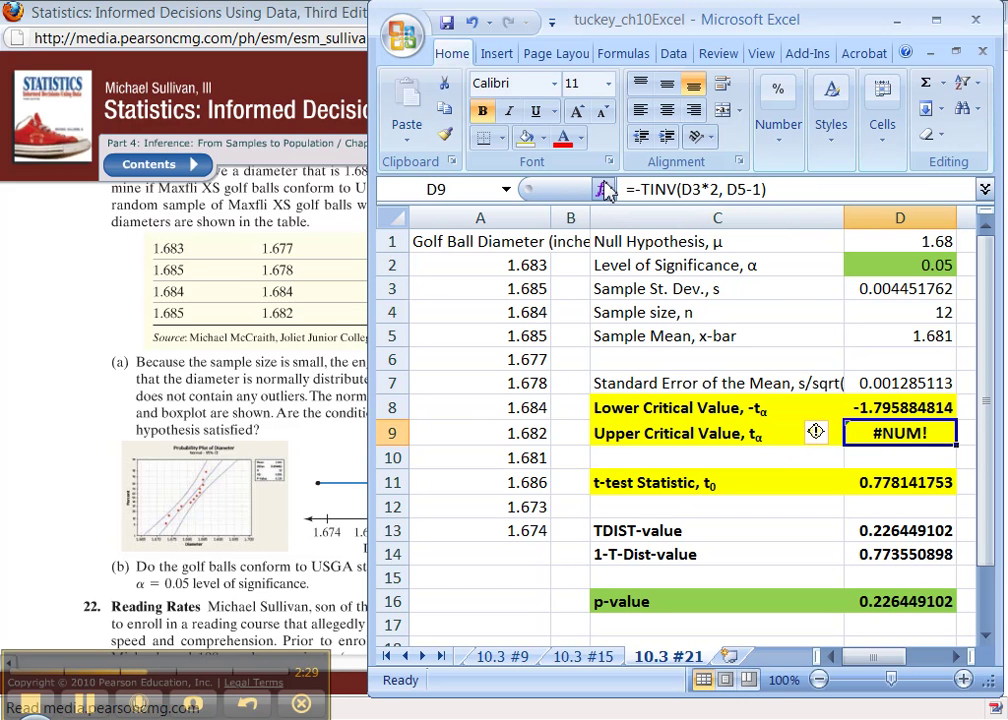
# Step: Remove the leading minus from the upper critical value formula in D9
pyautogui.click(643, 187)
pyautogui.press('BackSpace')
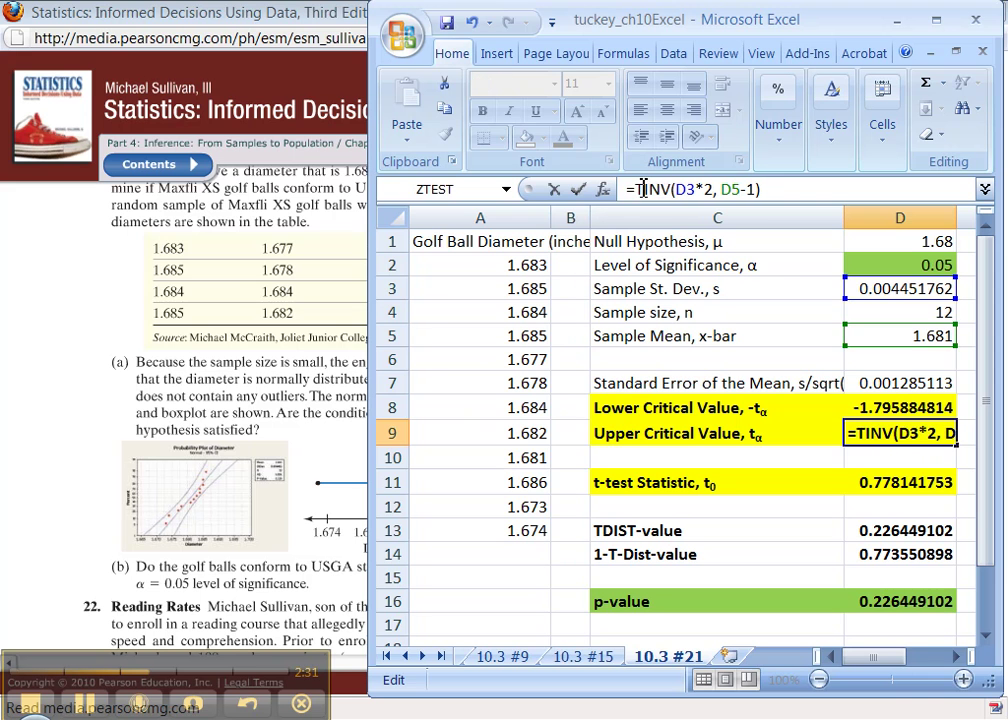
pyautogui.press('Return')
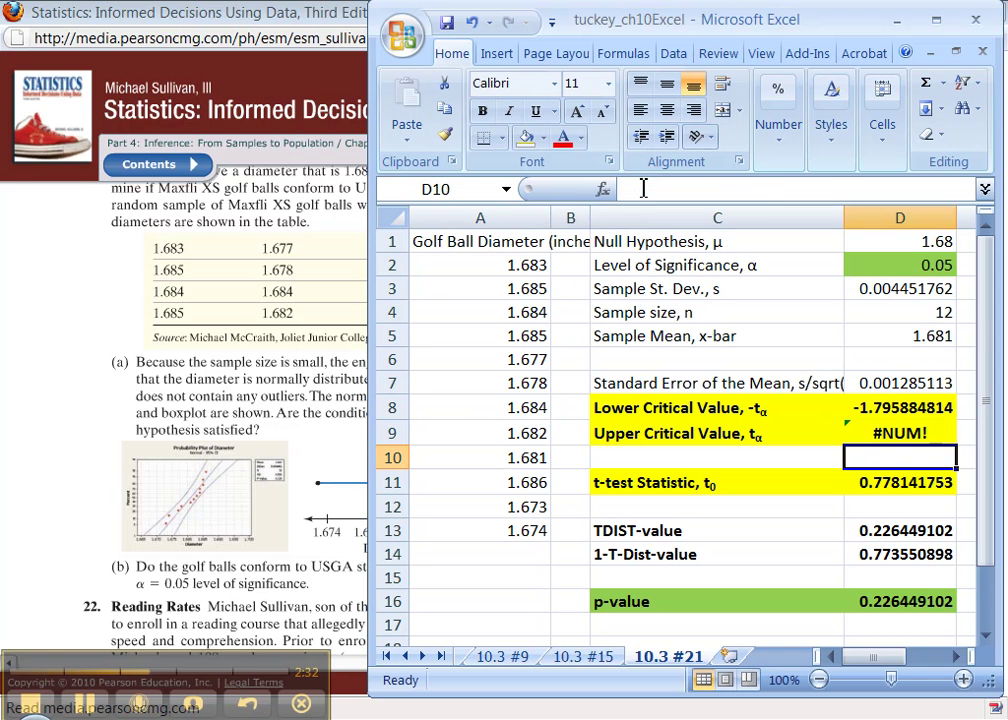
# Step: Delete the *2 in D8 so it reads =-TINV(D2, D4-1), giving −2.200985159
pyautogui.click(907, 403)
pyautogui.click(661, 189)
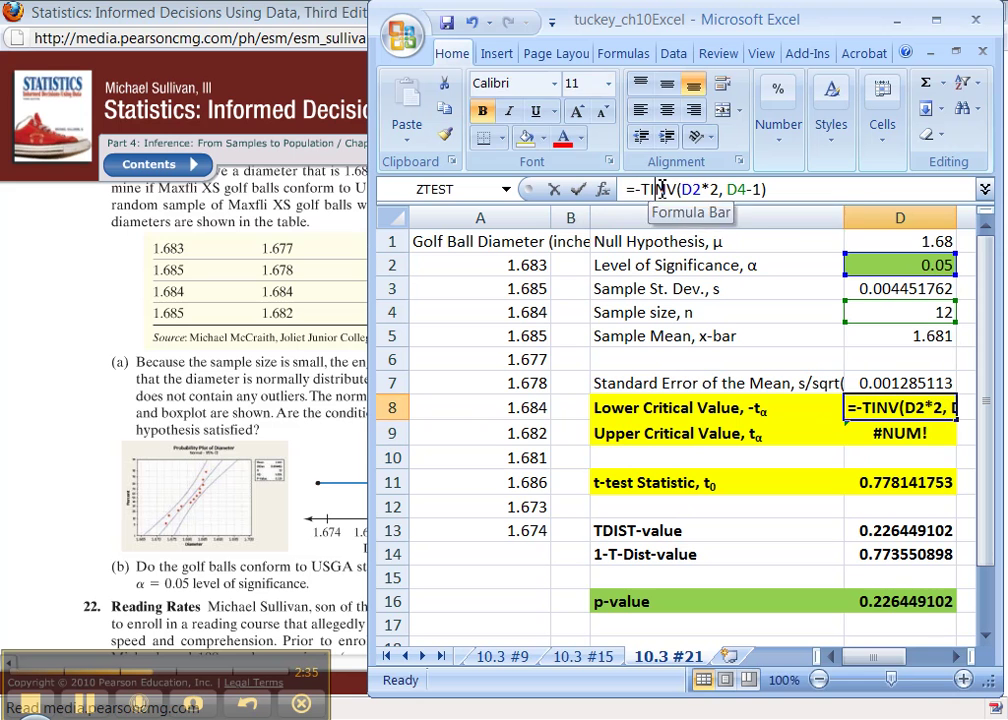
pyautogui.doubleClick(661, 189)
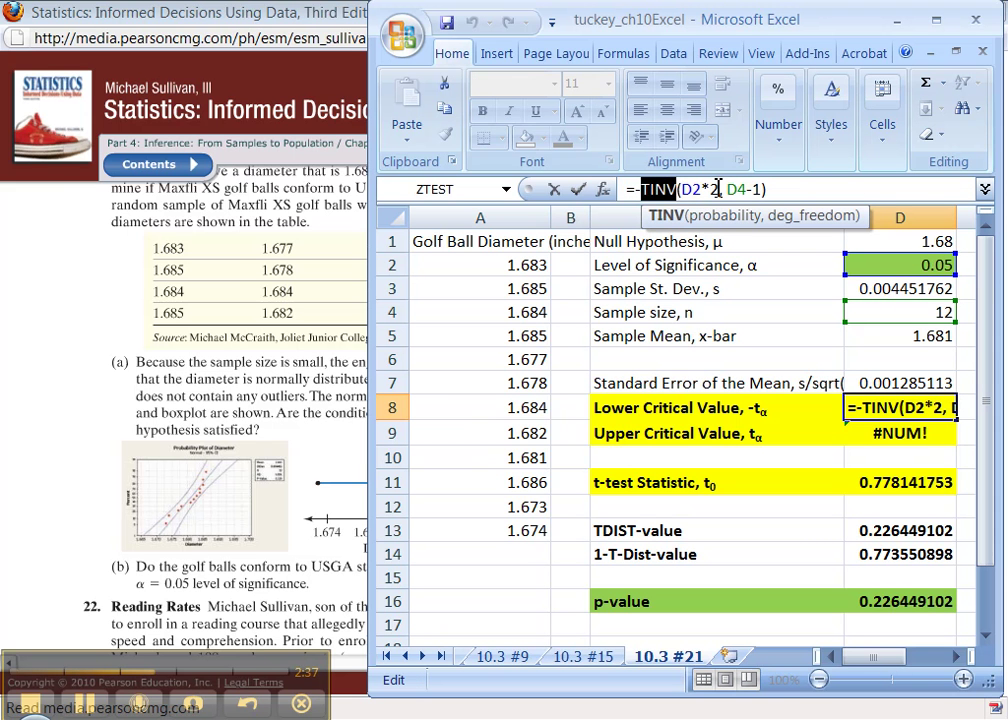
pyautogui.moveTo(717, 189); pyautogui.dragTo(701, 189)
pyautogui.press('BackSpace')
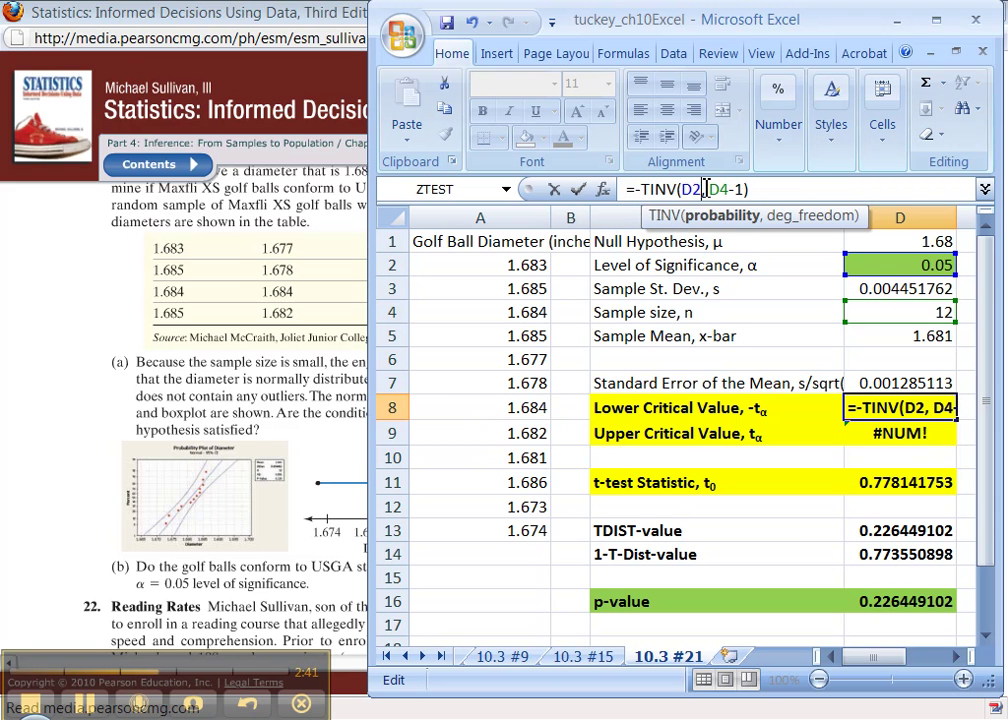
pyautogui.press('Return')
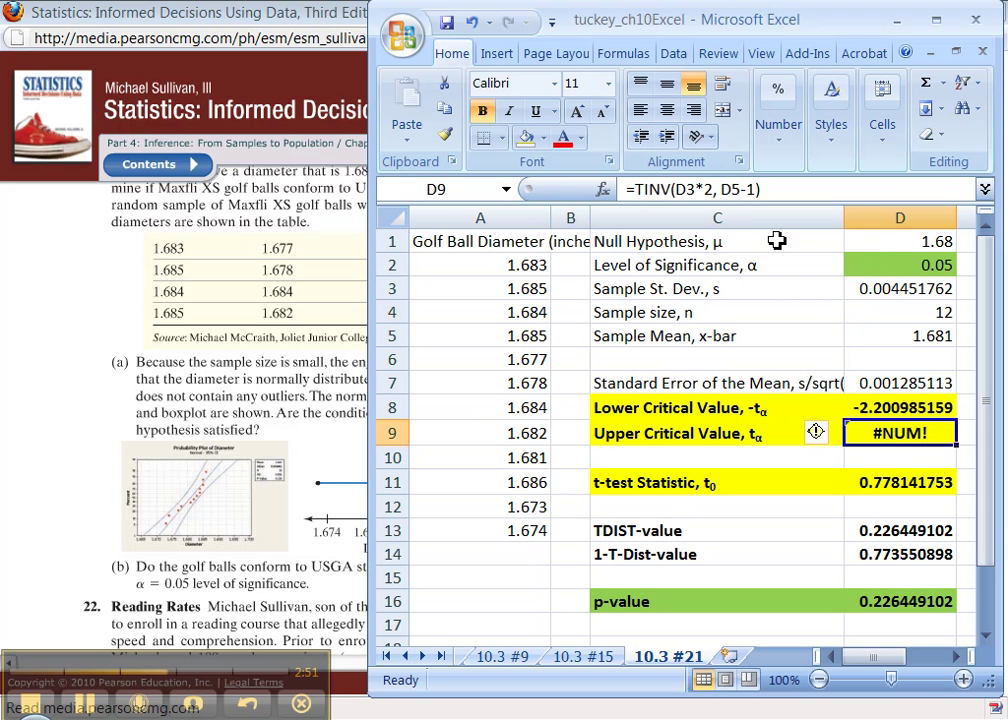
pyautogui.click(643, 190)
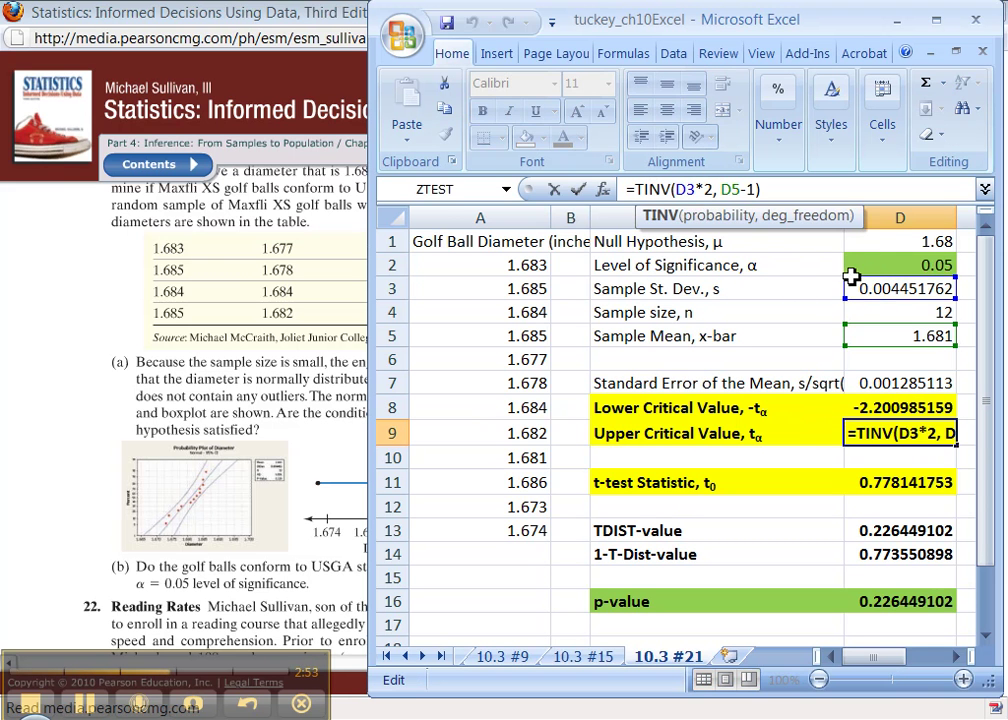
# Step: Rewrite D9 as =TINV(D2, D4-1) so the upper critical value reads 2.200985159
pyautogui.click(855, 265)
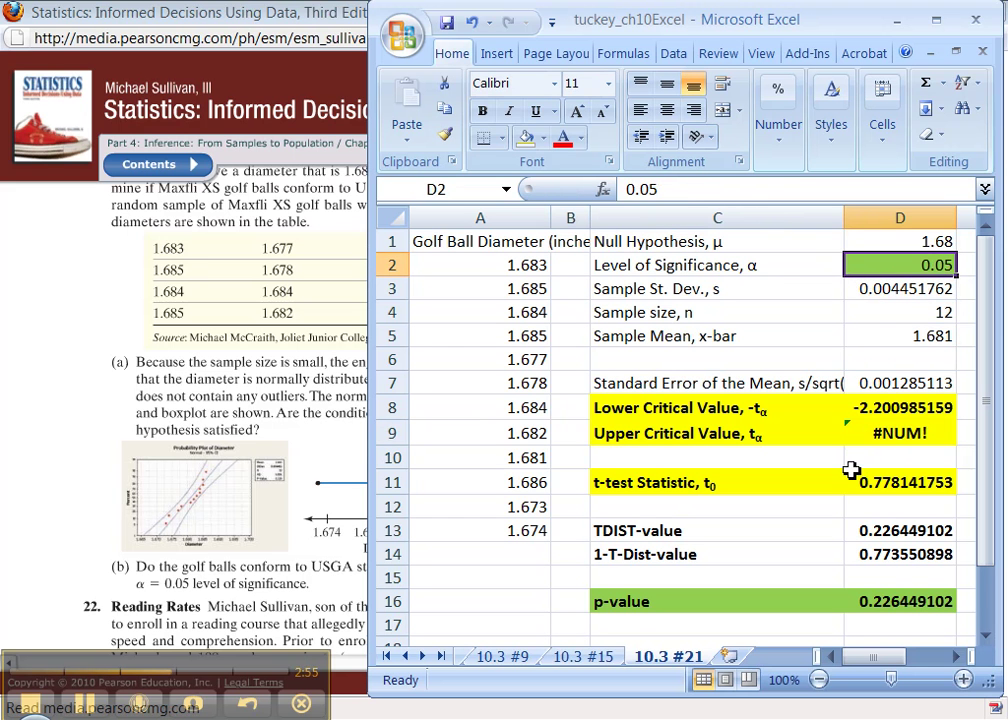
pyautogui.click(874, 436)
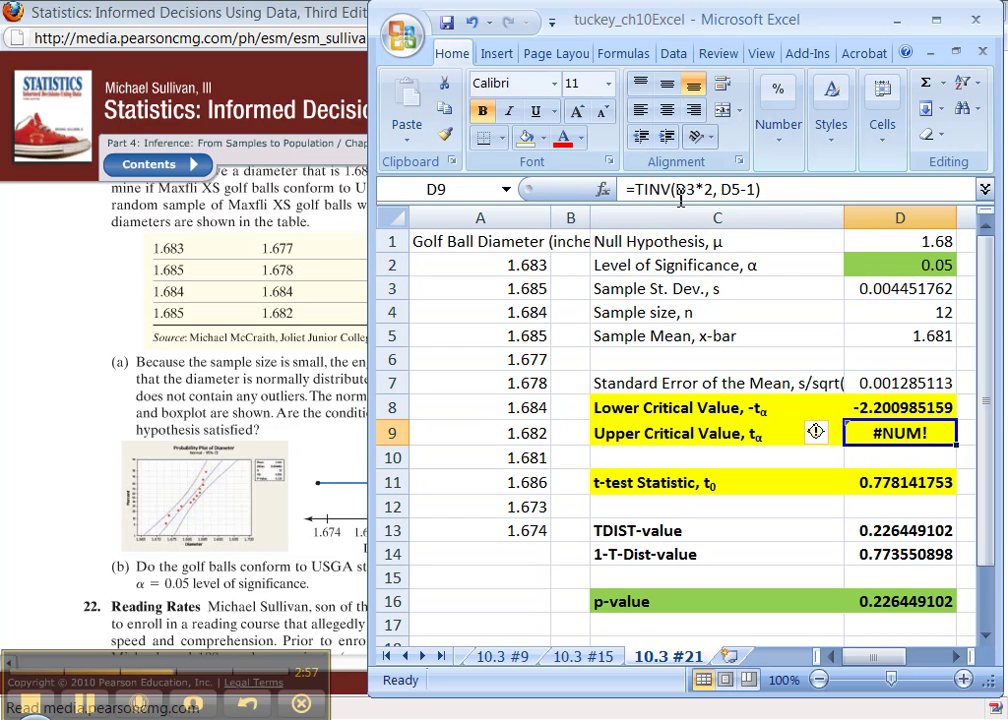
pyautogui.doubleClick(868, 434)
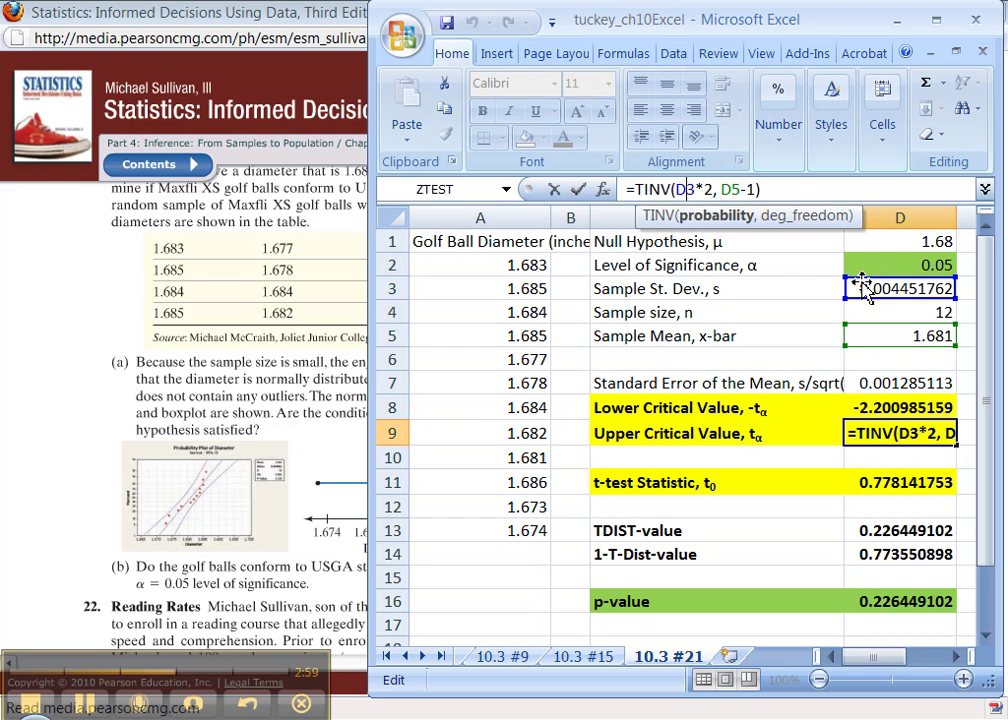
pyautogui.moveTo(862, 283); pyautogui.dragTo(855, 262)
pyautogui.moveTo(711, 189); pyautogui.dragTo(702, 189)
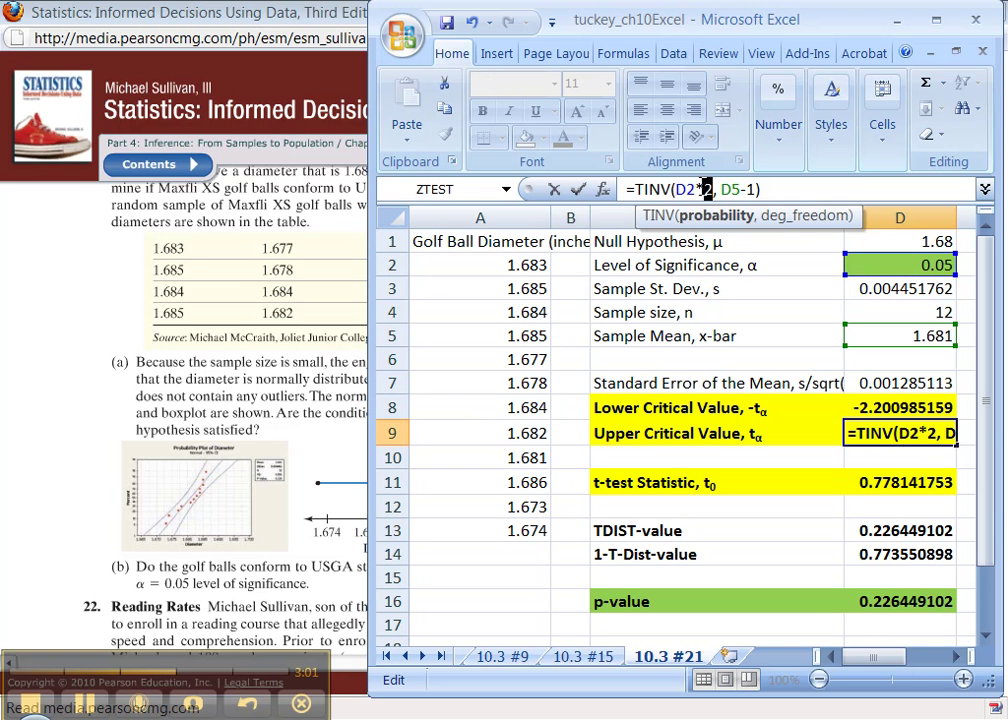
pyautogui.press('Delete')
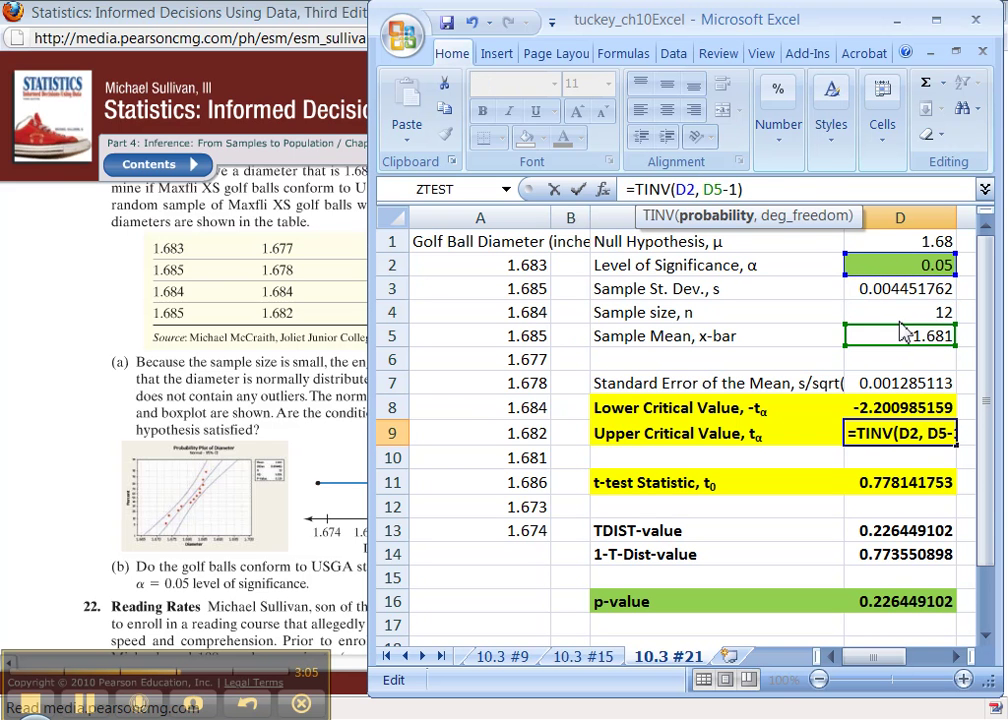
pyautogui.moveTo(905, 335); pyautogui.dragTo(898, 315)
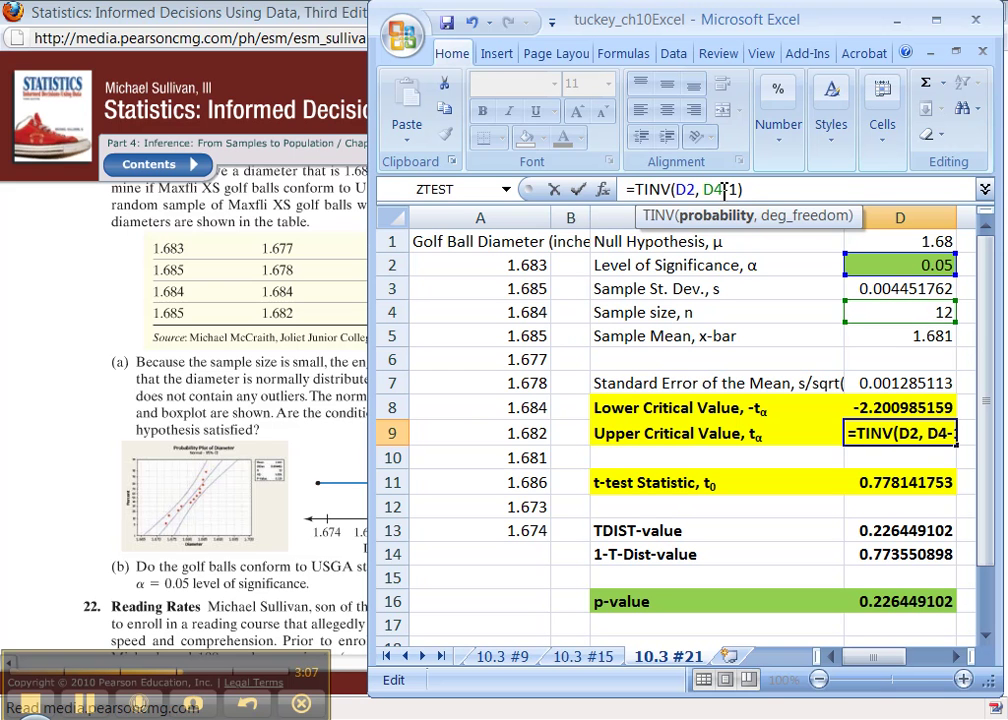
pyautogui.press('Return')
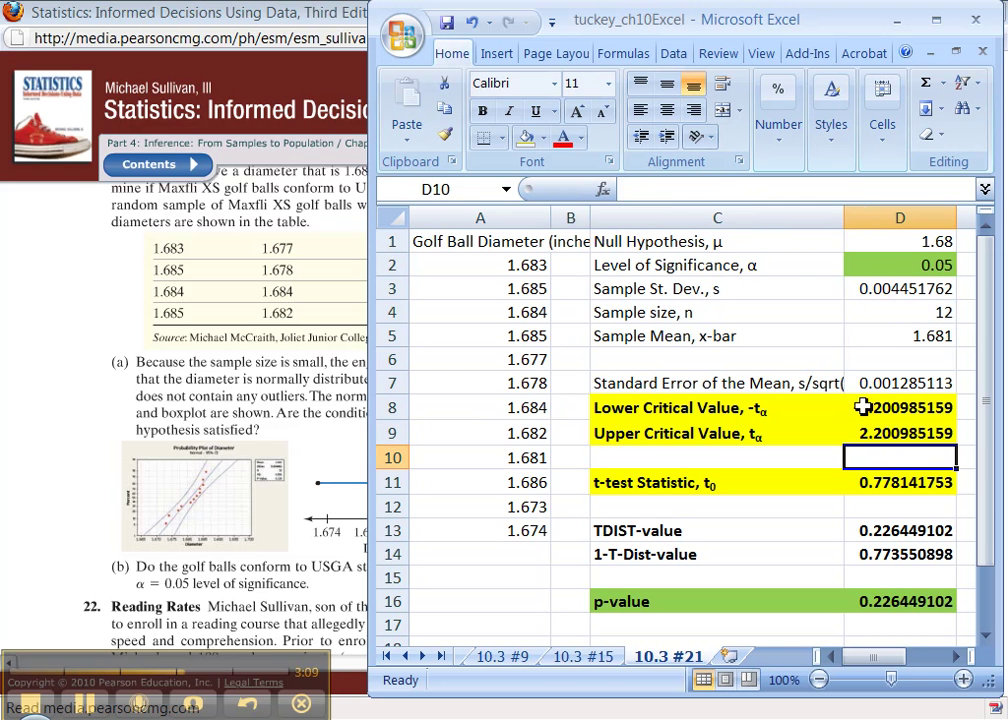
# Step: Recheck and confirm the lower critical value formula =-TINV(D2, D4-1) in D8
pyautogui.moveTo(862, 405); pyautogui.dragTo(866, 425)
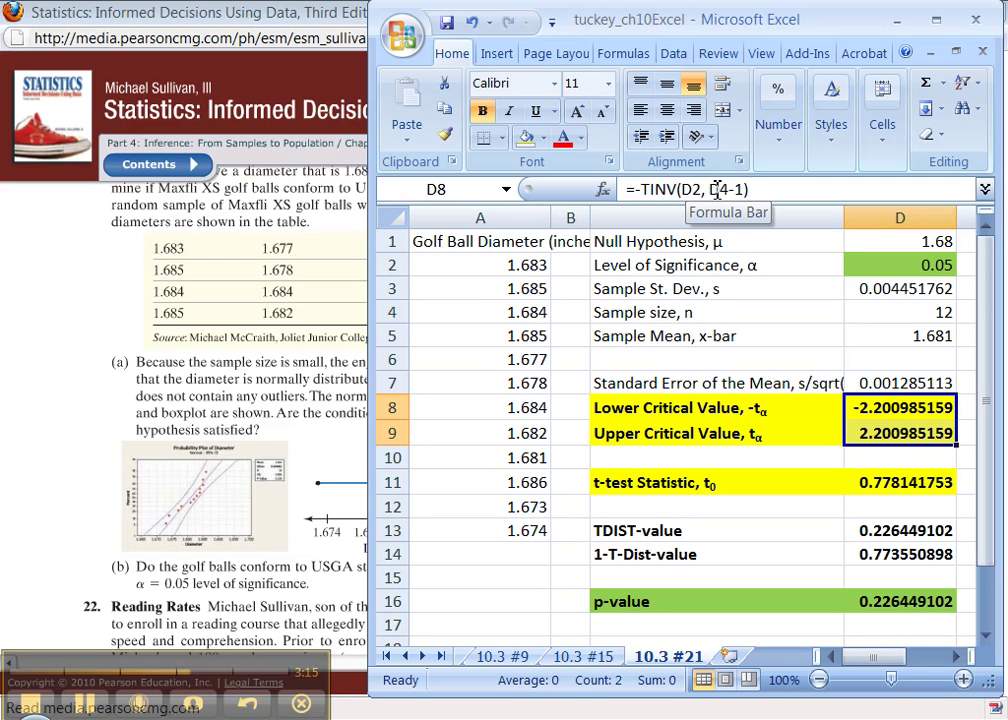
pyautogui.moveTo(743, 189); pyautogui.dragTo(713, 189)
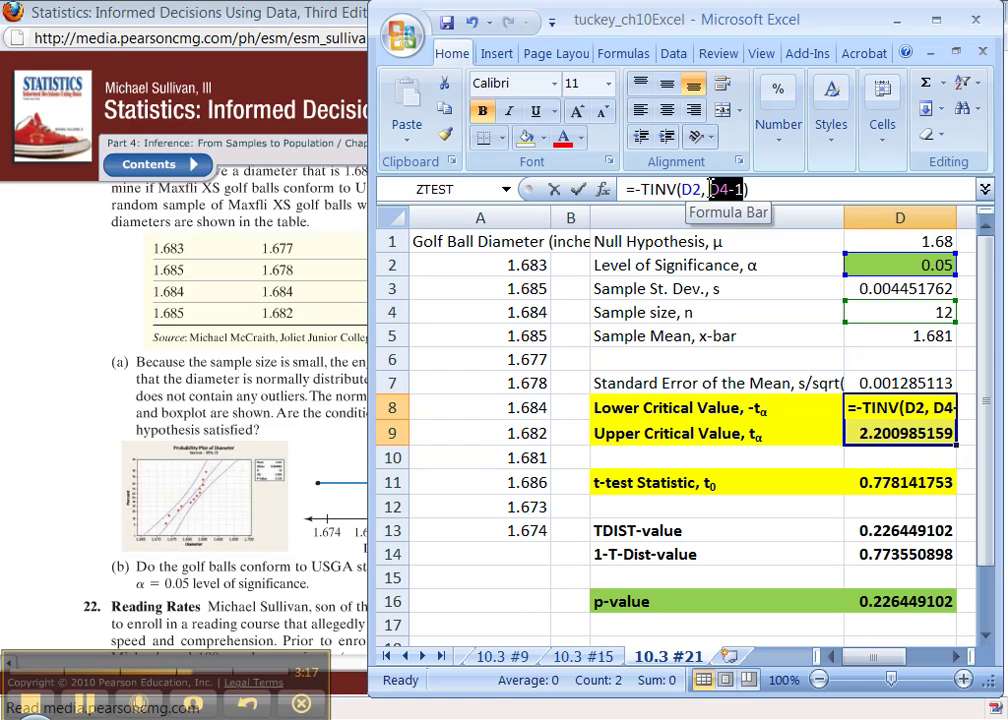
pyautogui.press('Return')
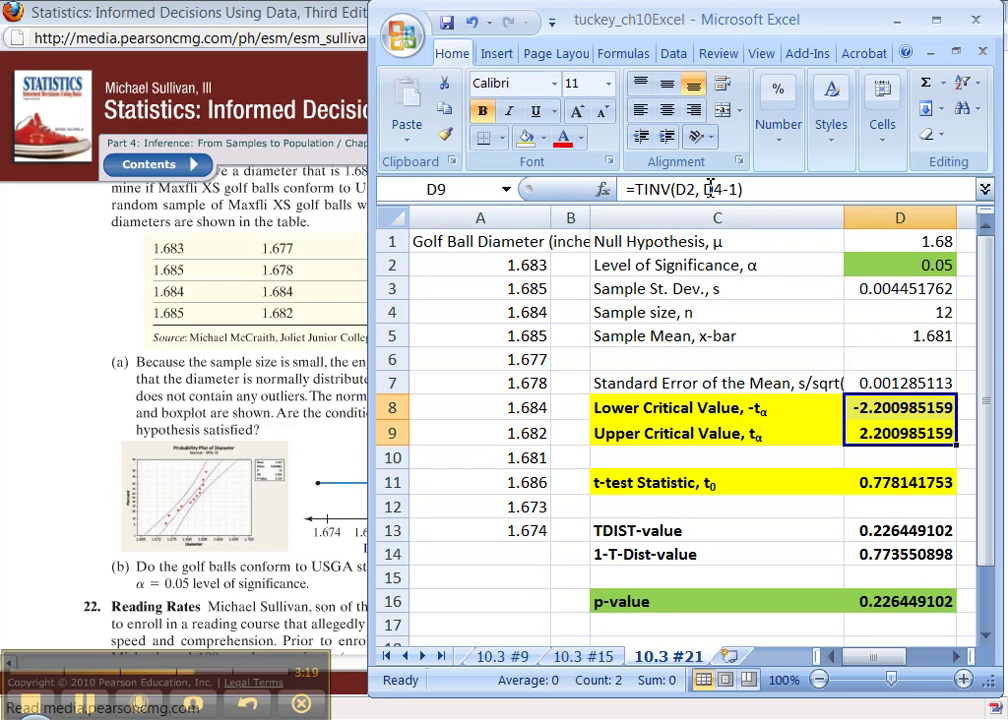
# Step: Enter =STANDARDIZE(D5,D1,D7) in D11 for a test statistic of 0.778141753
pyautogui.click(803, 484)
pyautogui.doubleClick(893, 482)
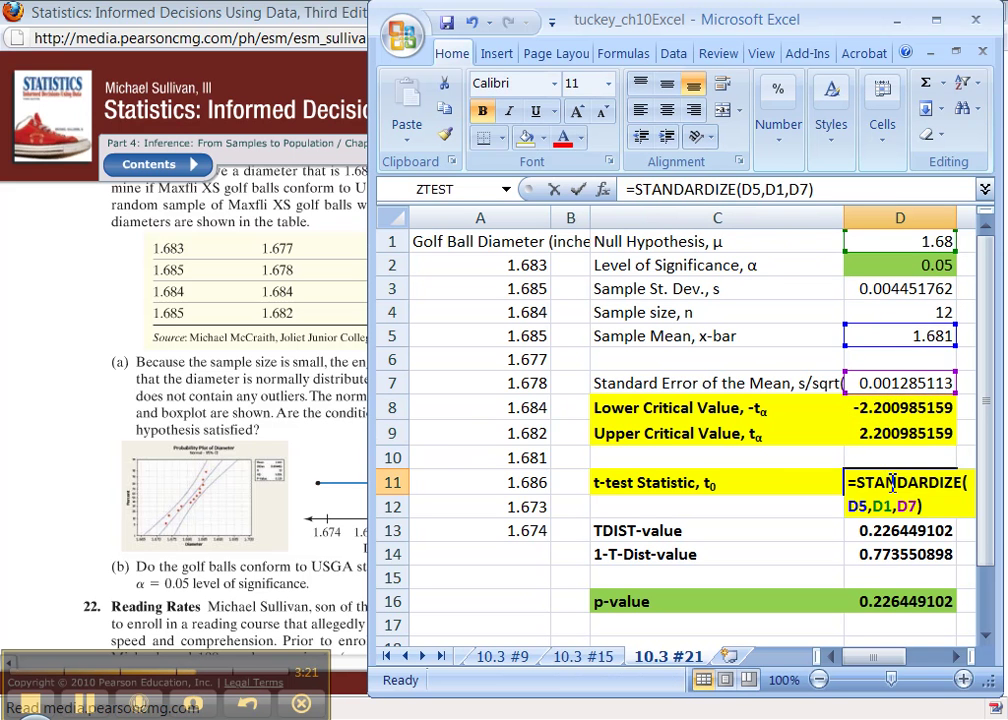
pyautogui.press('Escape')
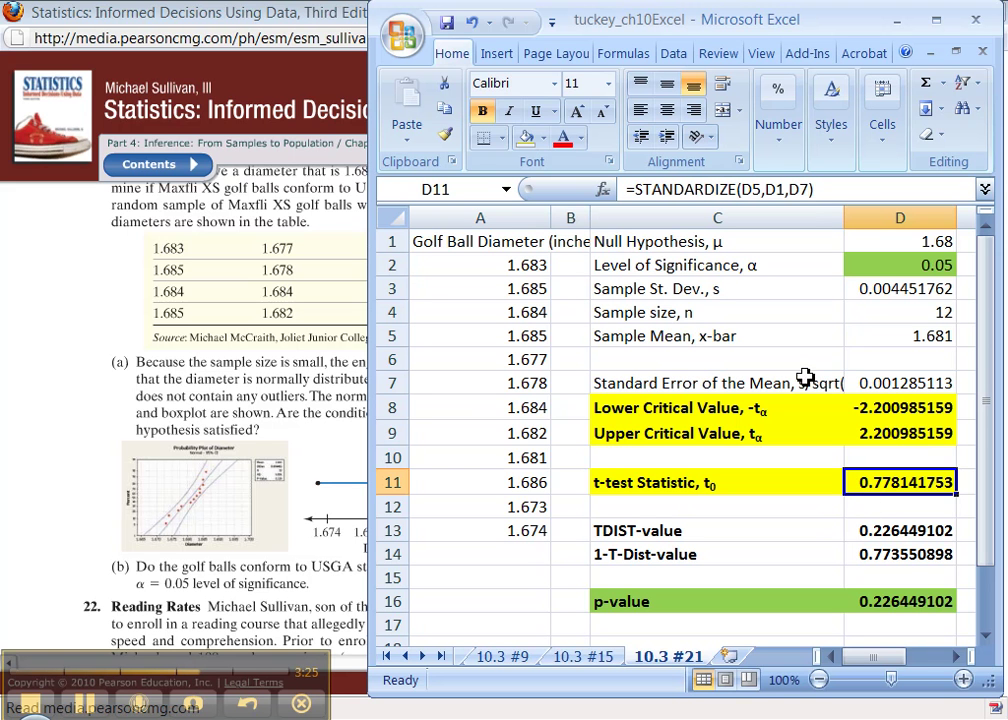
pyautogui.click(761, 192)
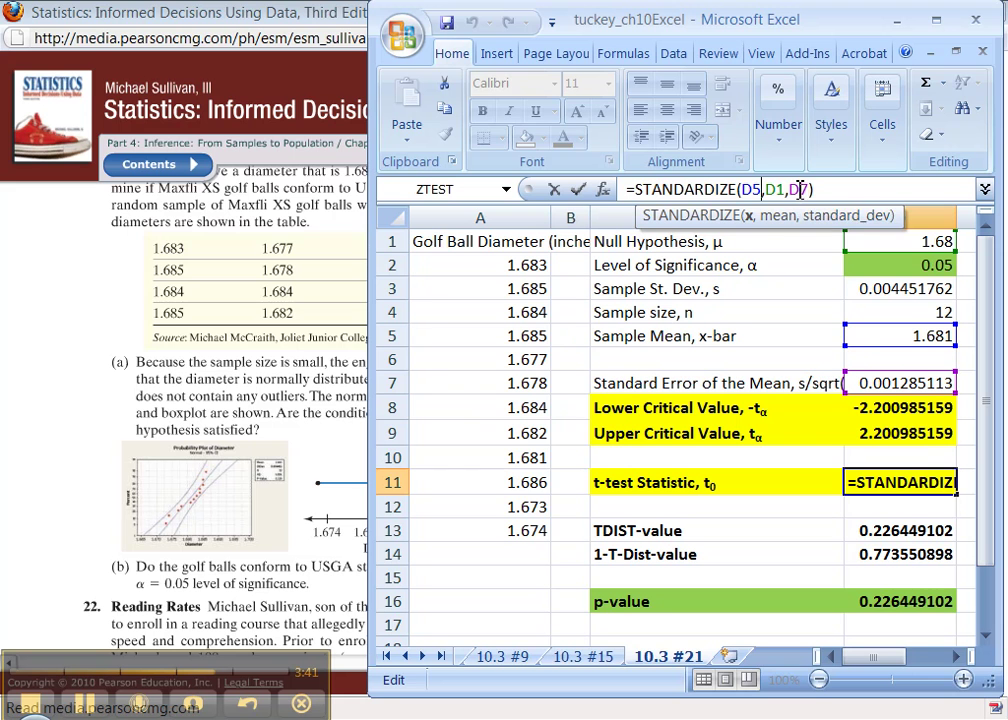
pyautogui.press('Return')
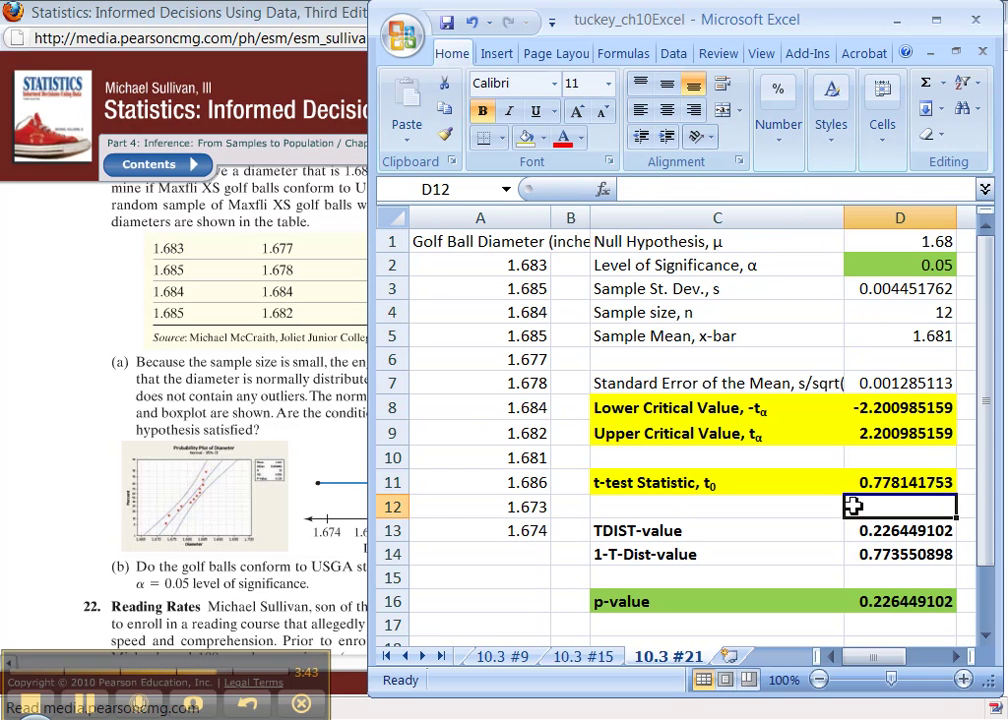
pyautogui.click(866, 476)
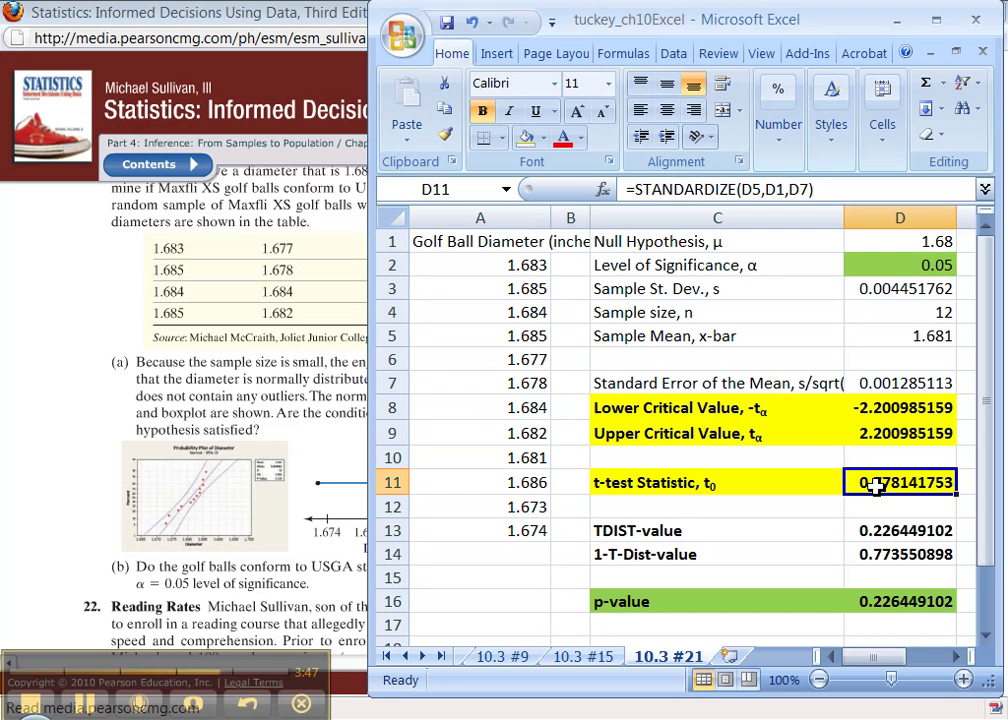
# Step: Change D13's TDIST tails argument from 1 to 2, making =TDIST(ABS(D11),D4-1,2)
pyautogui.click(868, 550)
pyautogui.click(868, 530)
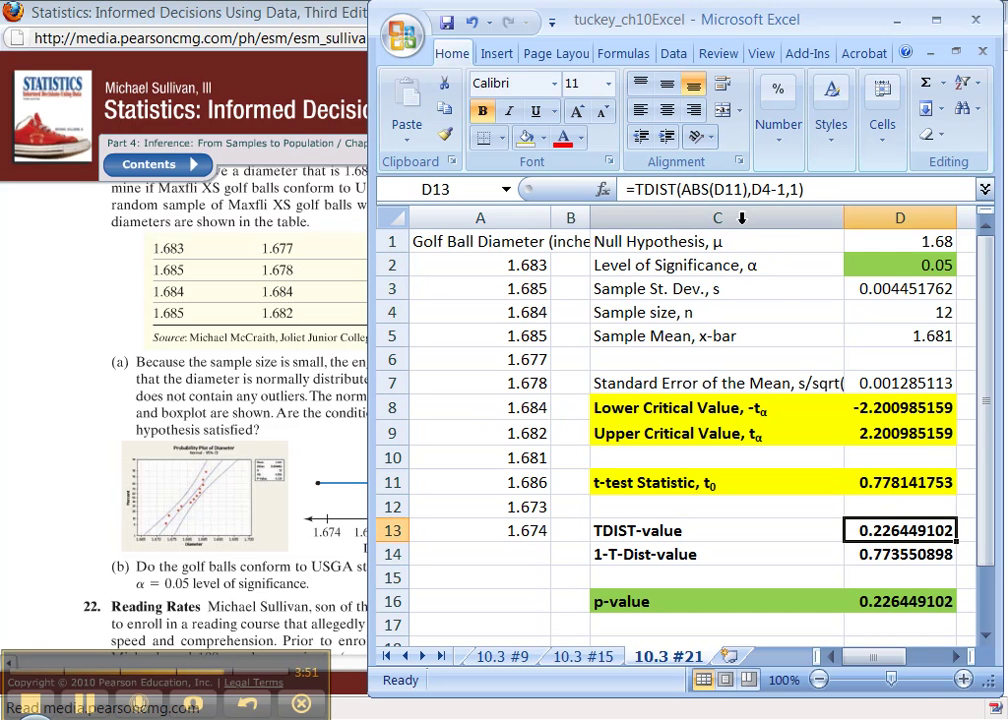
pyautogui.click(722, 189)
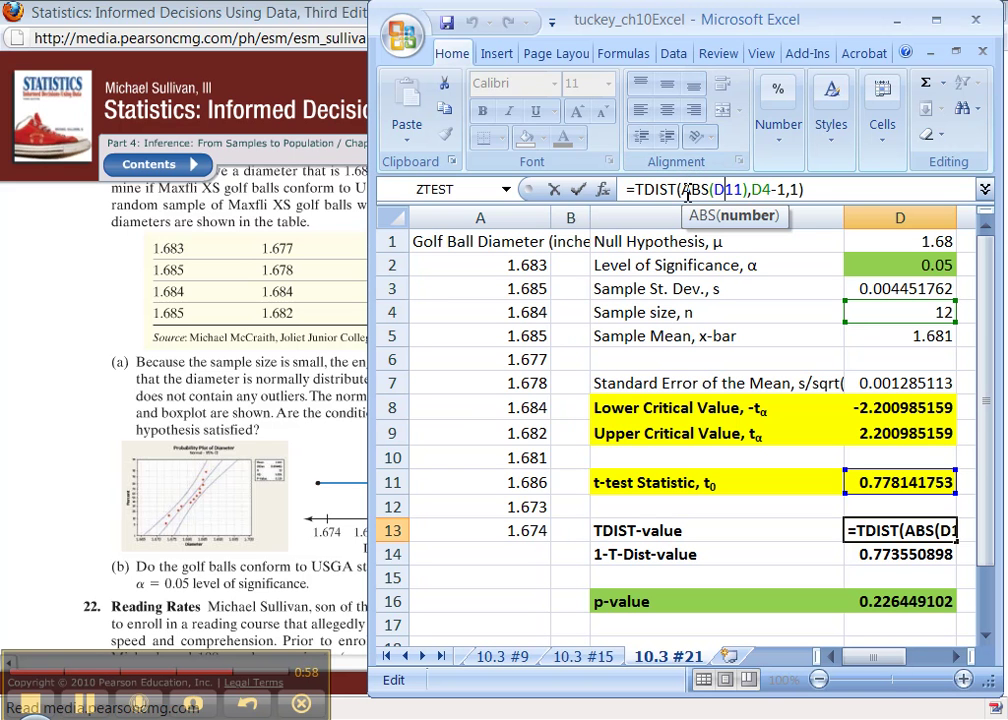
pyautogui.doubleClick(793, 188)
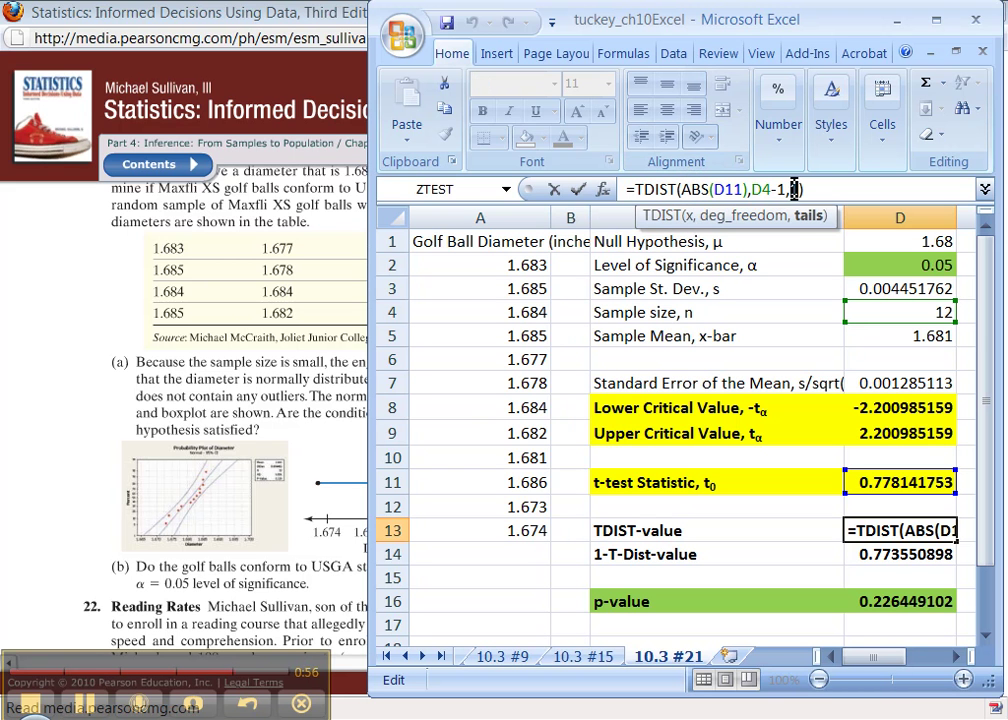
pyautogui.write('2')
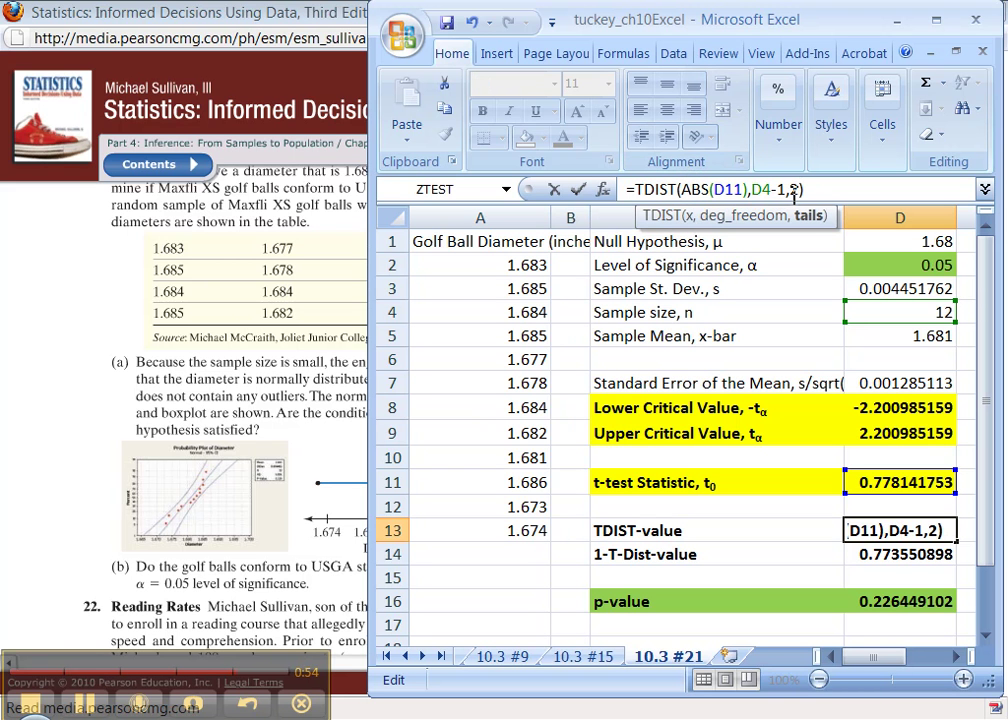
pyautogui.press('Return')
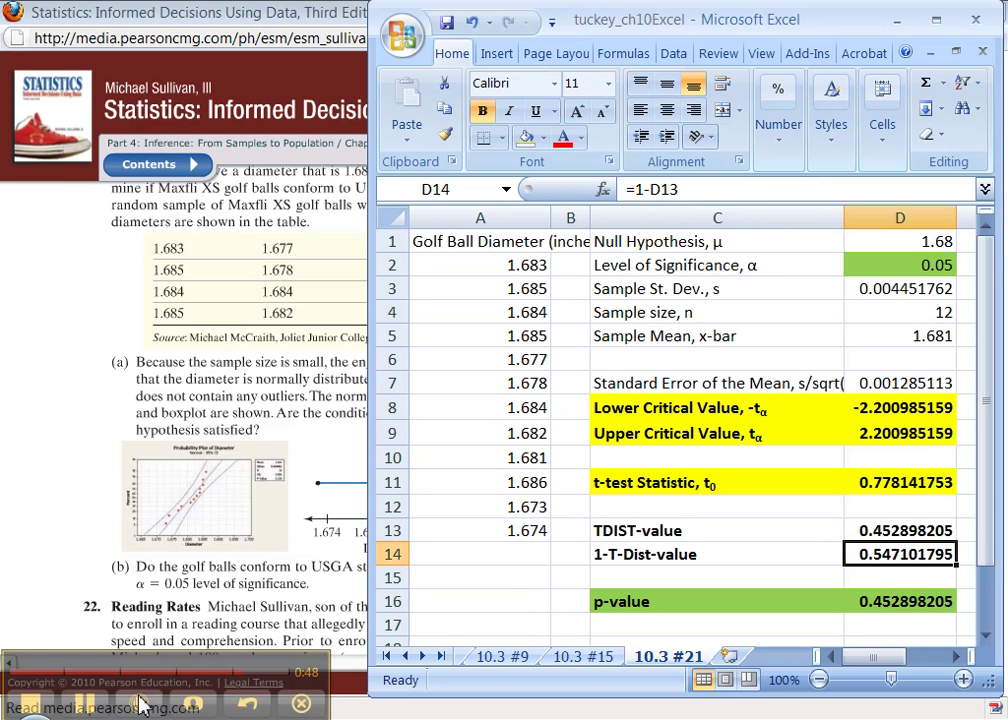
# Step: Verify D13, D14 (1−p 0.547101795) and the p-value 0.452898205 in D16
pyautogui.click(88, 706)
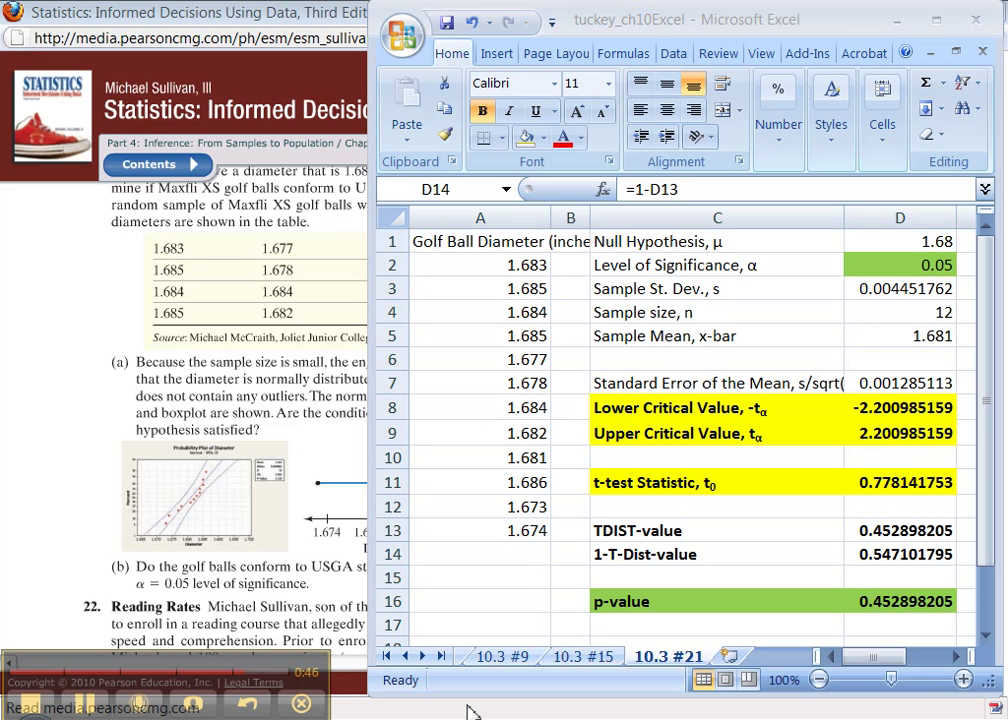
pyautogui.click(880, 552)
pyautogui.click(880, 535)
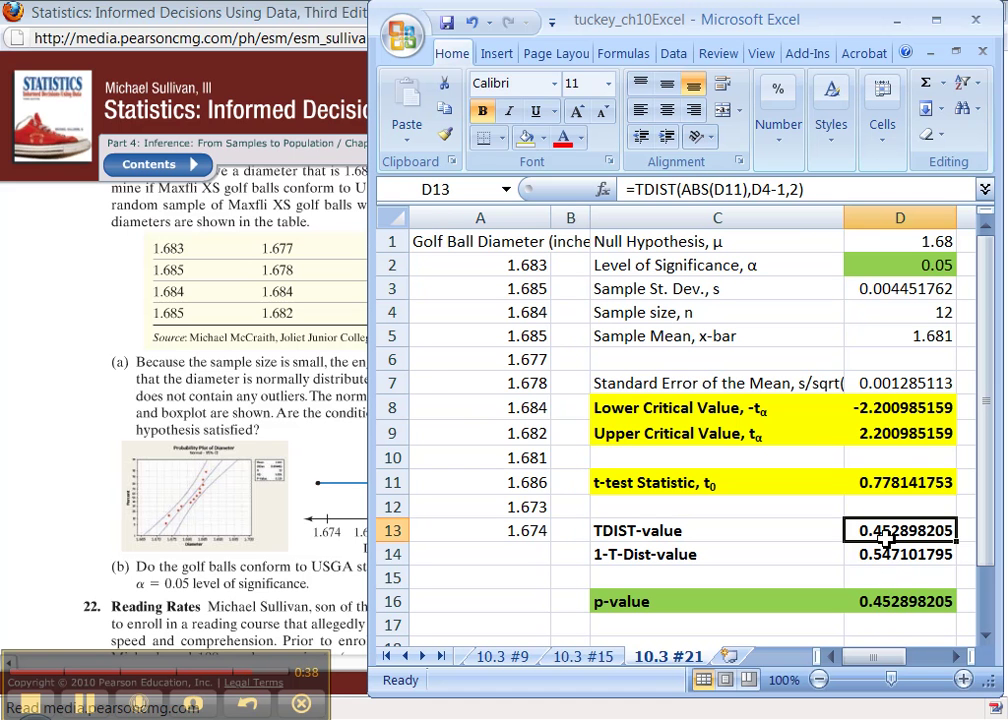
pyautogui.click(881, 549)
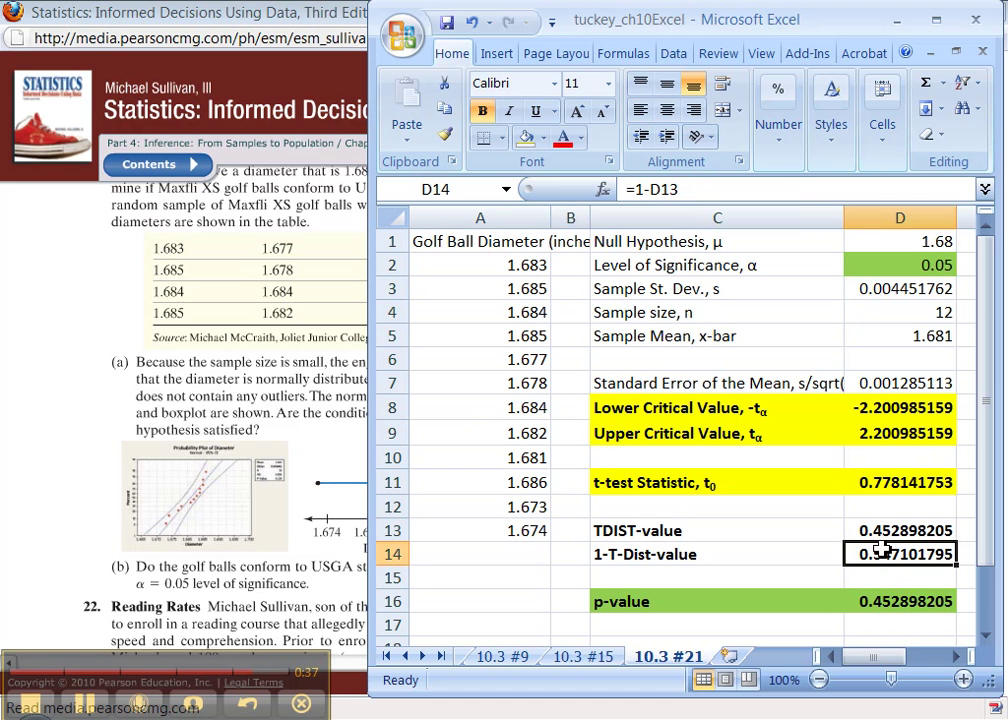
pyautogui.click(872, 601)
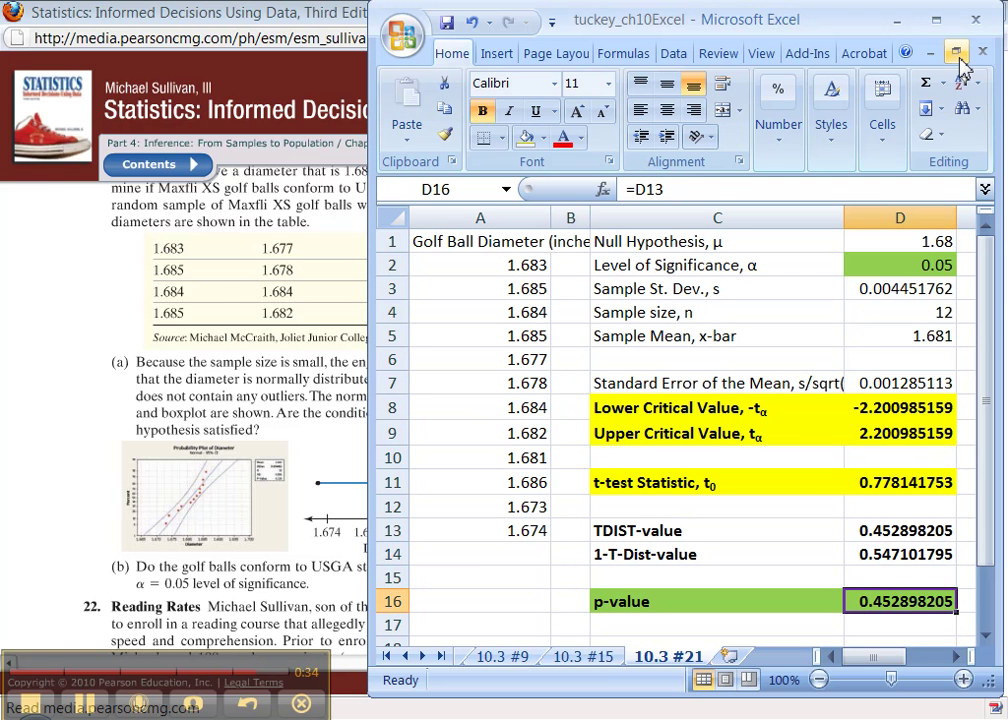
# Step: Maximize the Excel window, then review the test statistic in D11 and the critical values in D8:D9
pyautogui.click(955, 19)
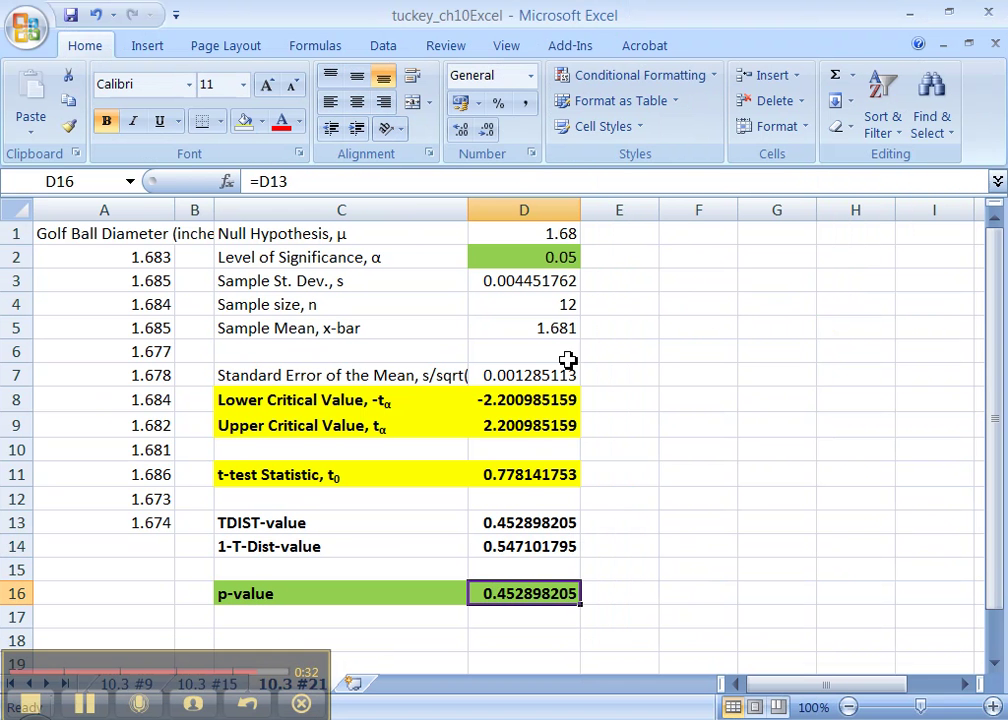
pyautogui.click(523, 474)
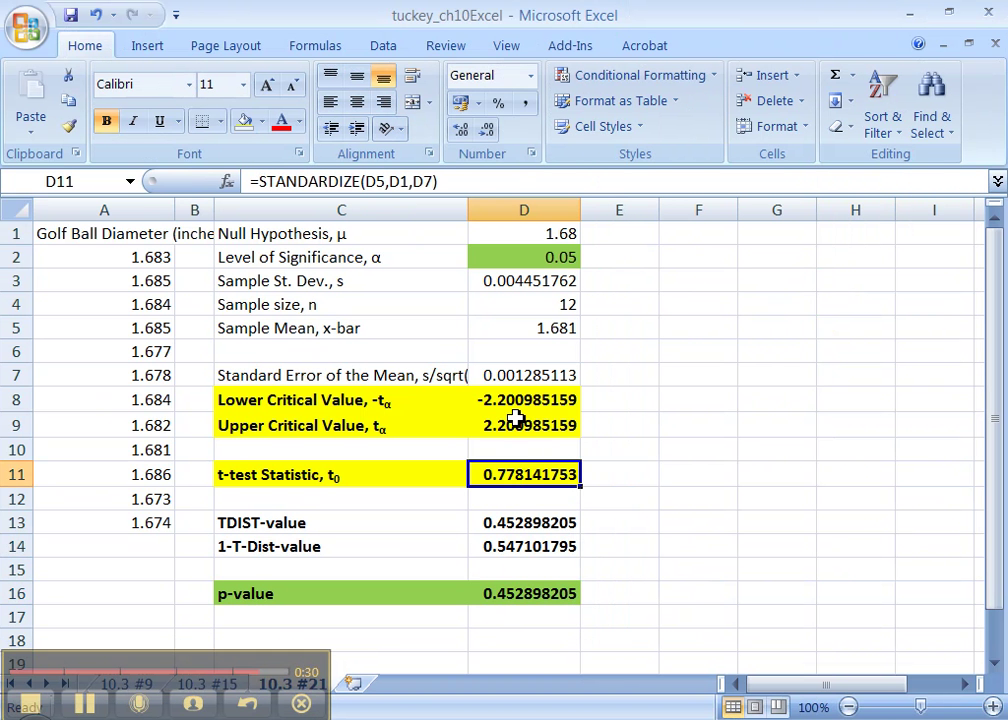
pyautogui.moveTo(515, 399); pyautogui.dragTo(516, 418)
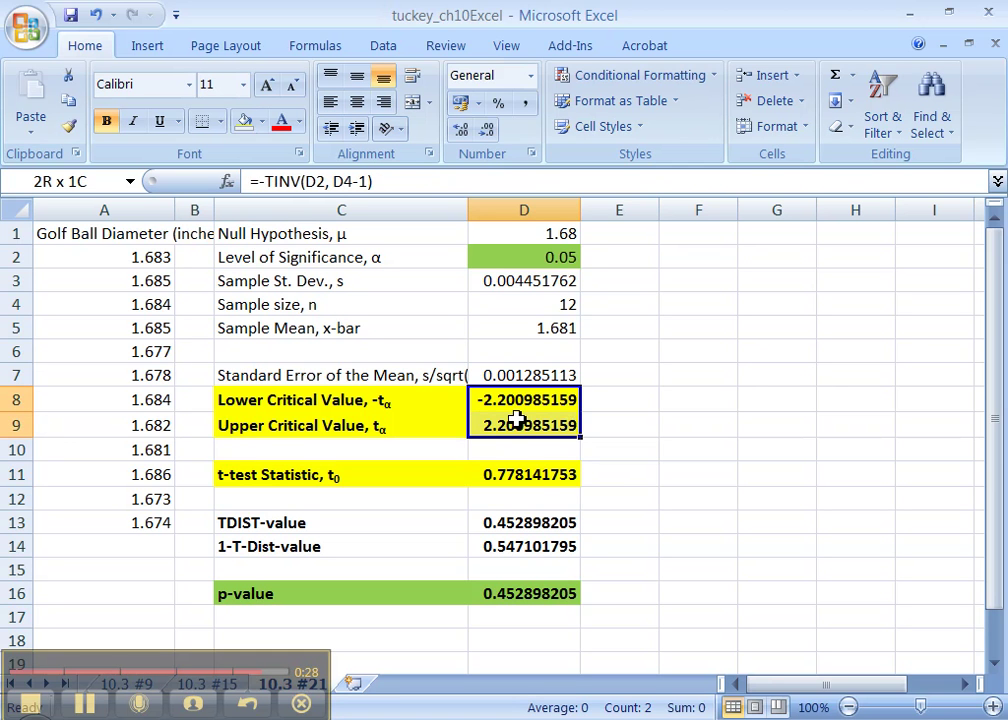
pyautogui.click(514, 408)
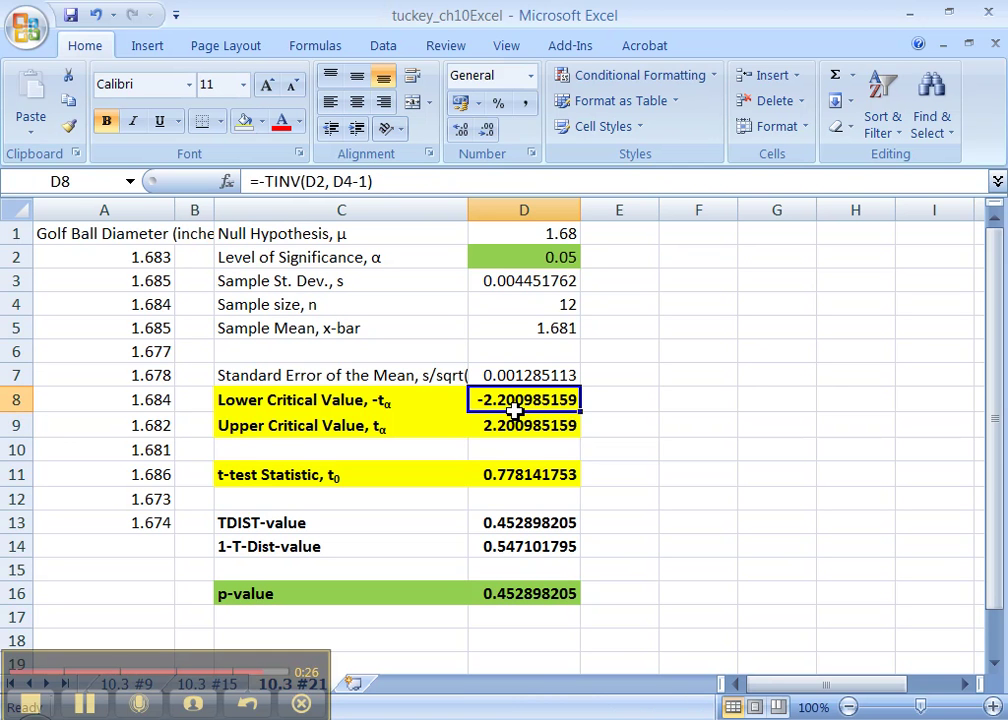
pyautogui.moveTo(514, 410); pyautogui.dragTo(515, 425)
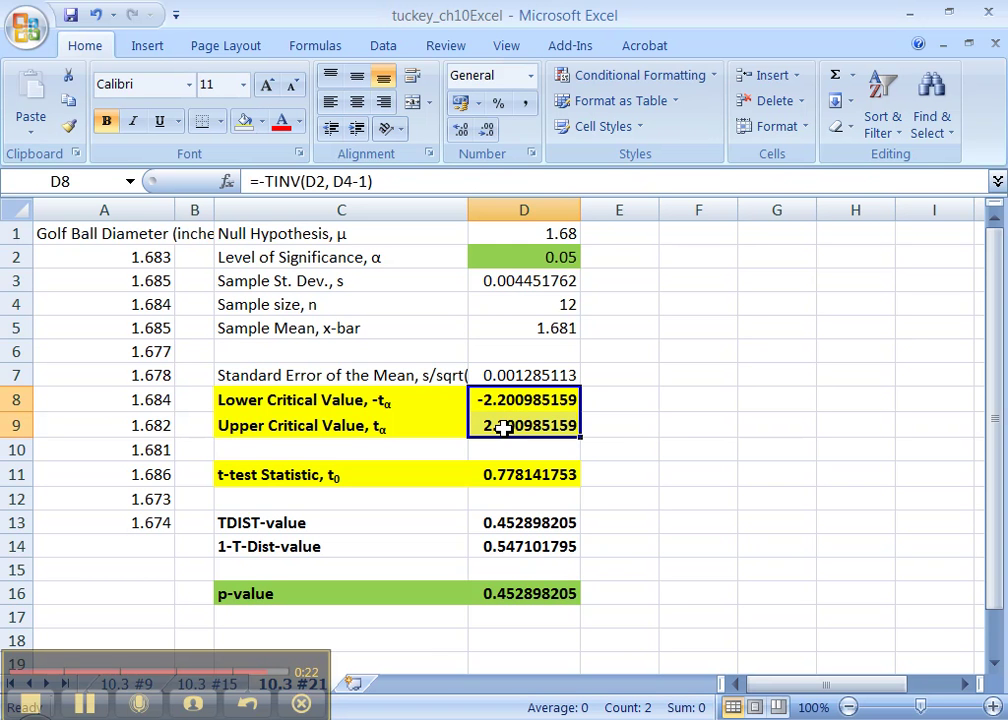
pyautogui.click(599, 475)
# Step: Enter 'Do not Reject H0, t0 is not past 2.2 stdev. Away from the m' in E11
pyautogui.write('Do not Reje')
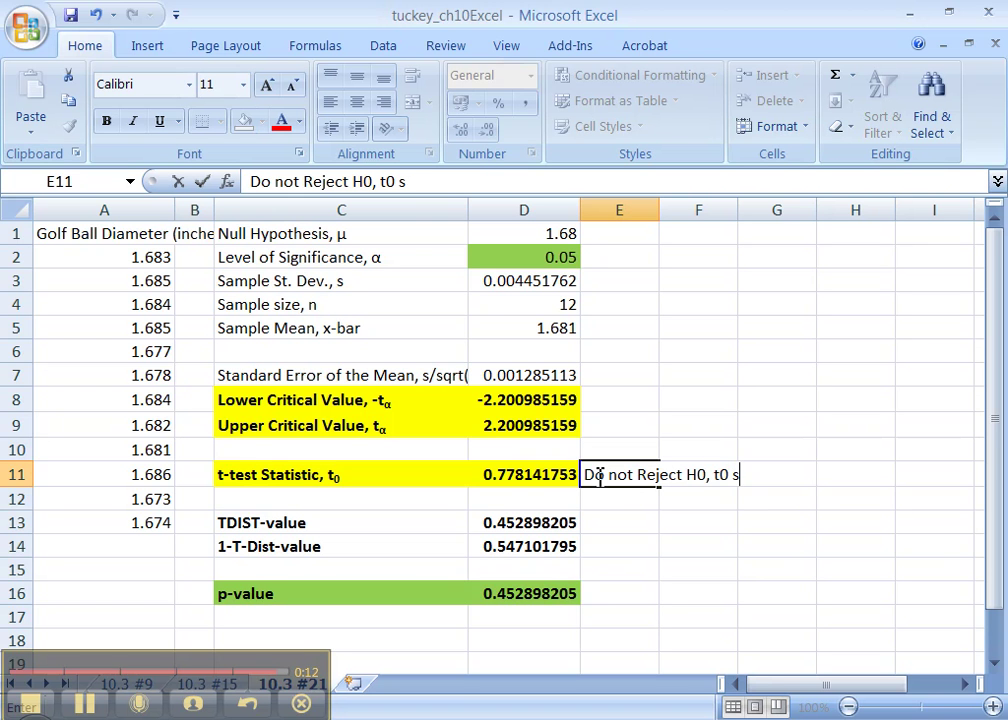
pyautogui.write('ct H0, t0 is not past 2.2 stdev.')
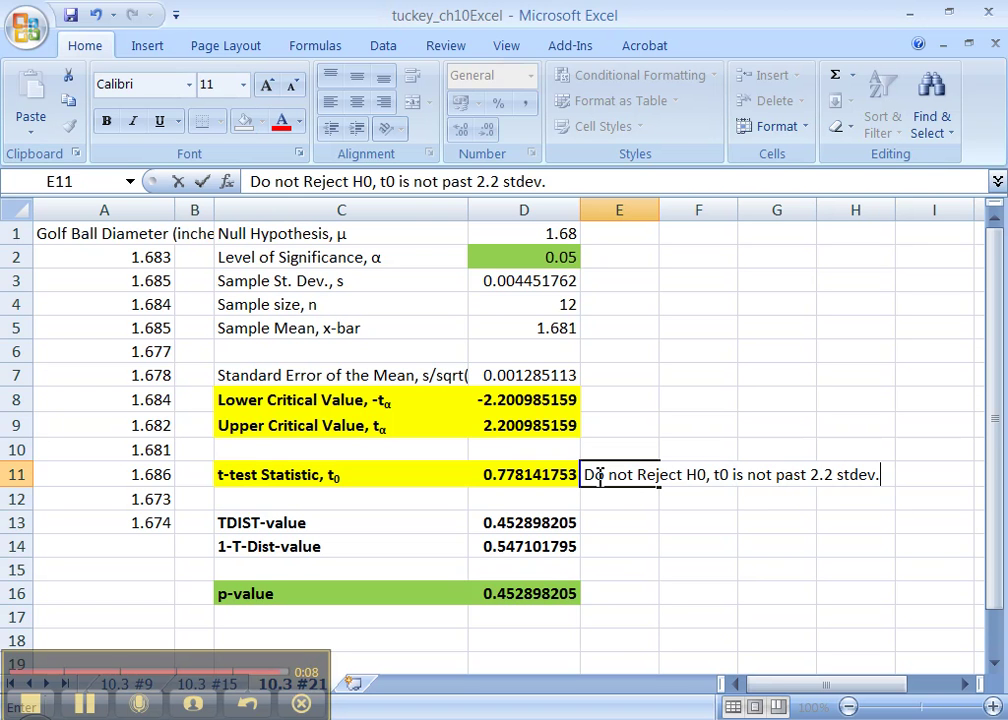
pyautogui.write(' Away from the m')
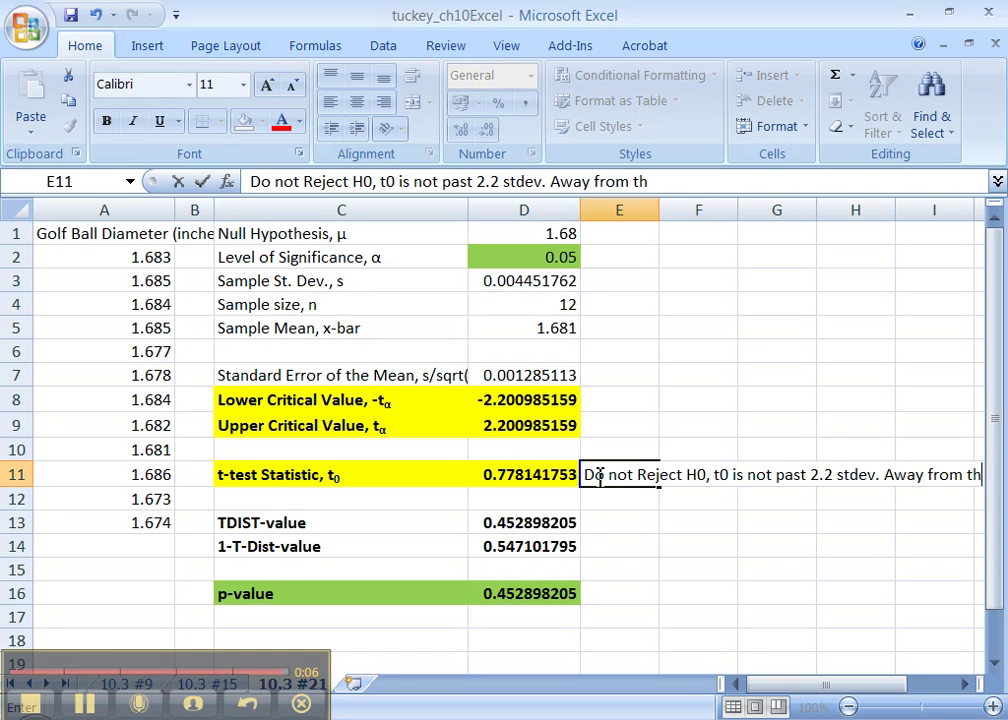
pyautogui.press('Return')
pyautogui.press('Return')
pyautogui.press('Return')
pyautogui.press('Return')
pyautogui.press('Return')
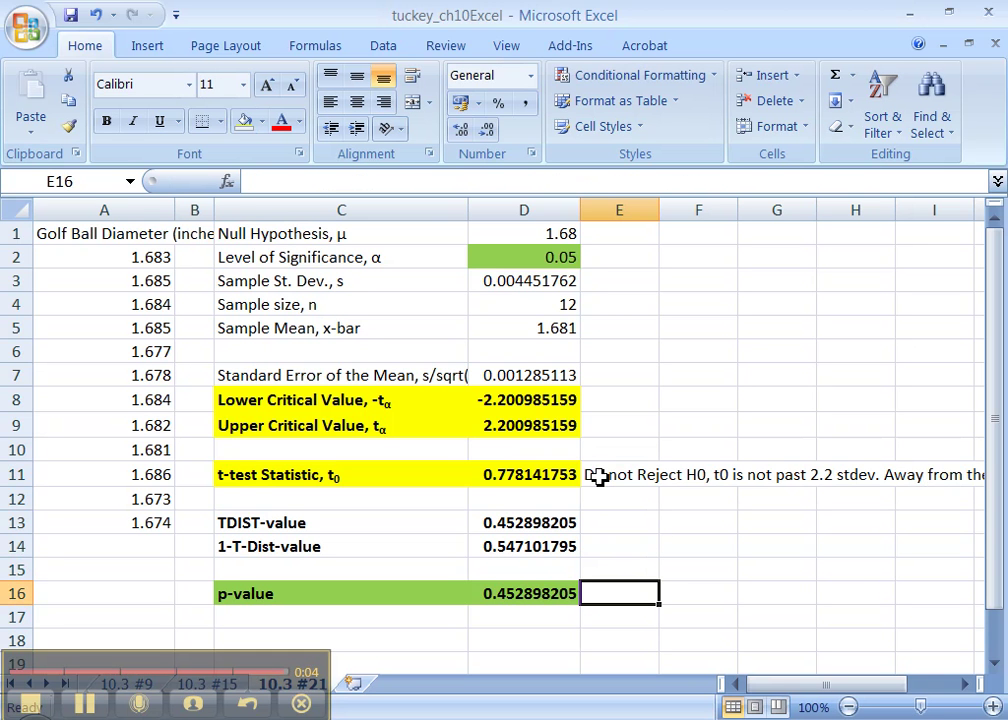